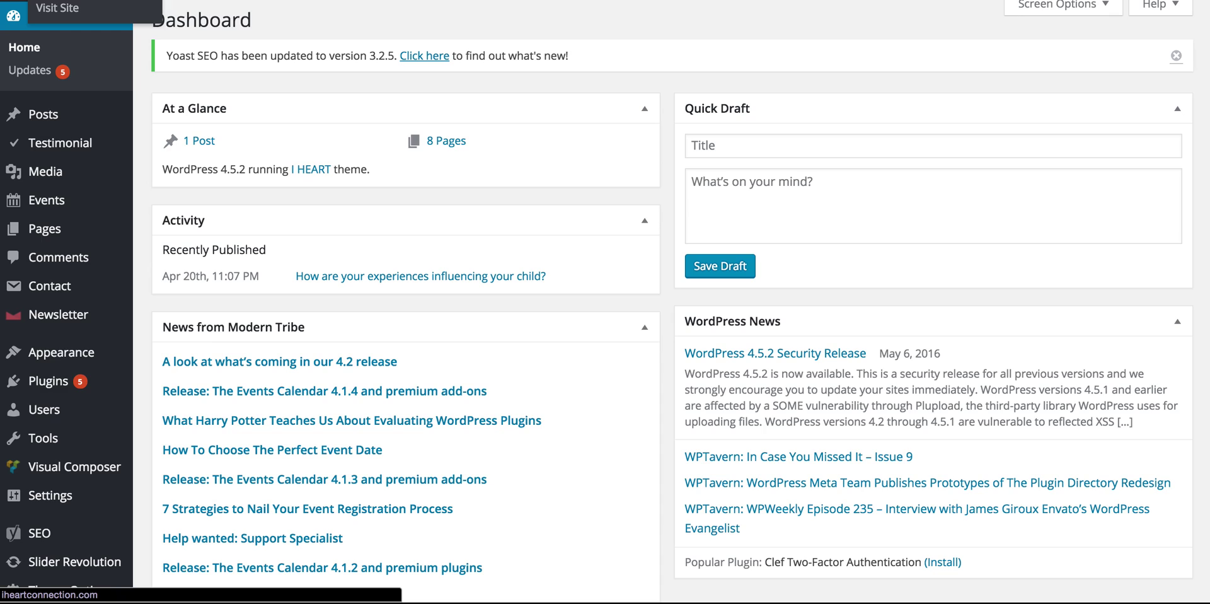
Visit the live site's home page and browse through the slides of its header slider
{"action": "left_click", "coordinate": [79, 10]}
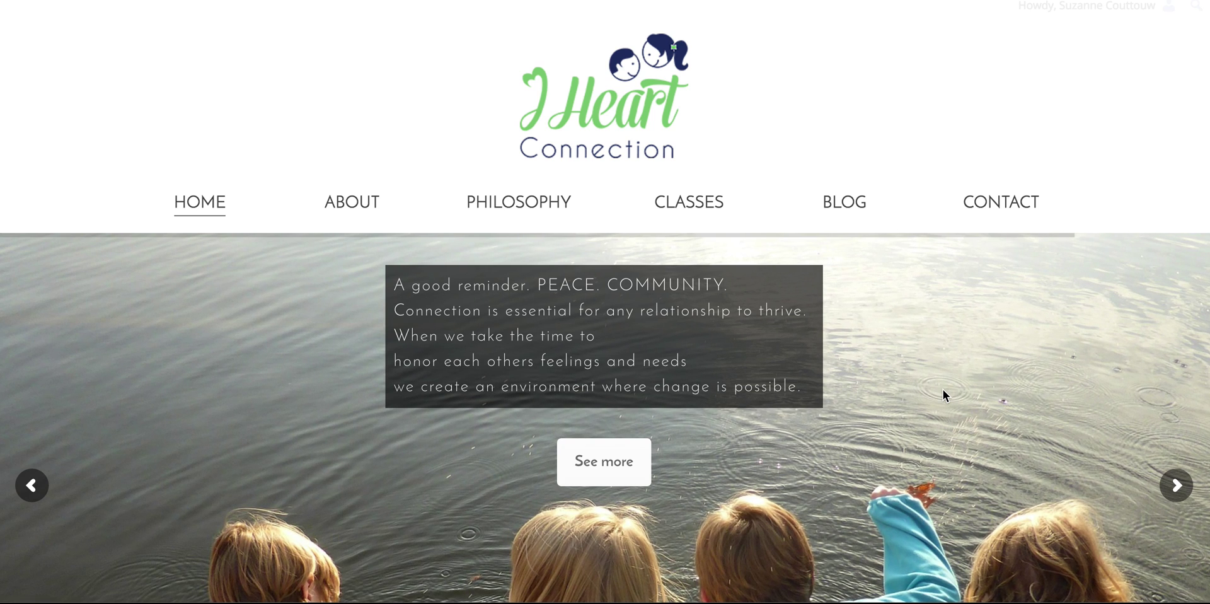
{"action": "left_click", "coordinate": [707, 201]}
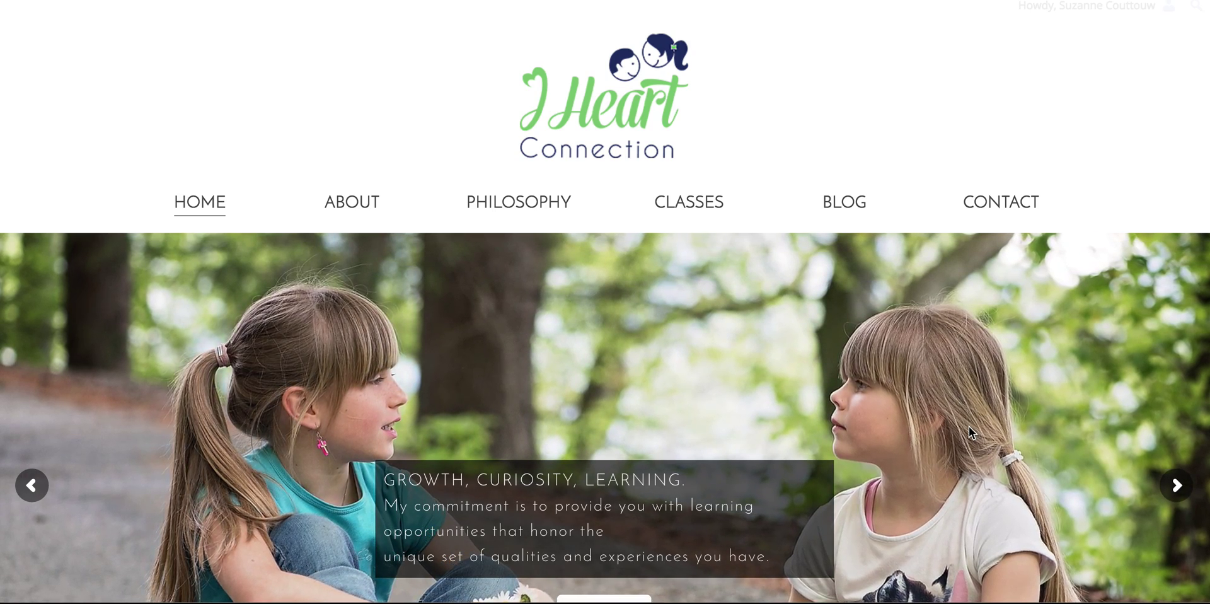
{"action": "scroll", "coordinate": [969, 427], "scroll_direction": "down", "scroll_amount": 1}
{"action": "scroll", "coordinate": [970, 432], "scroll_direction": "down", "scroll_amount": 3}
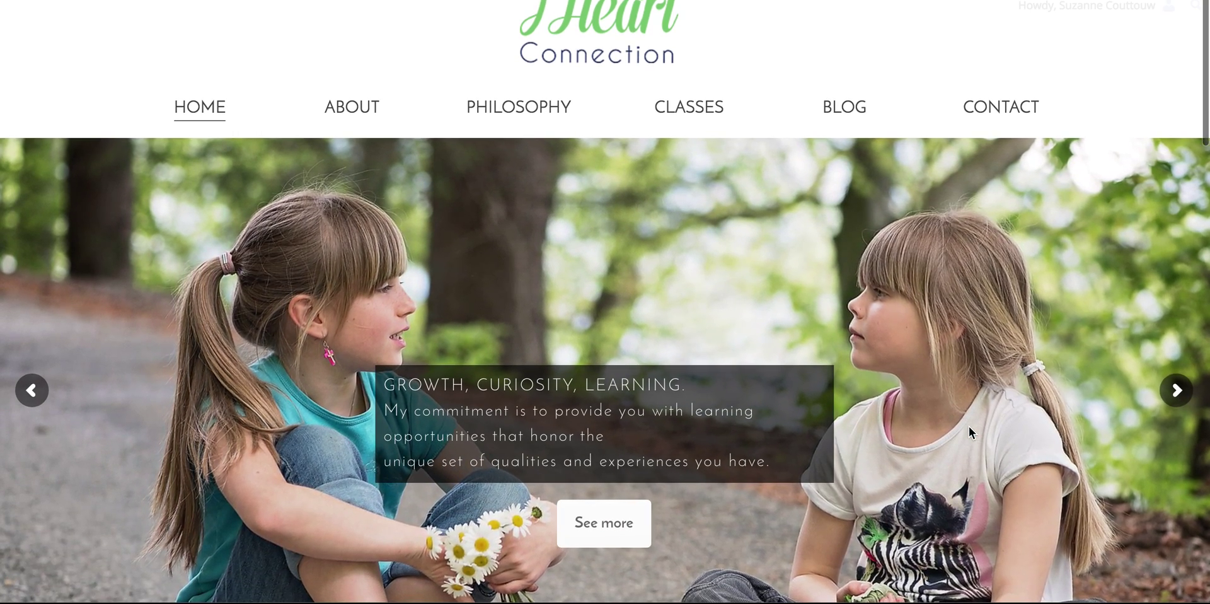
{"action": "left_click", "coordinate": [1175, 390]}
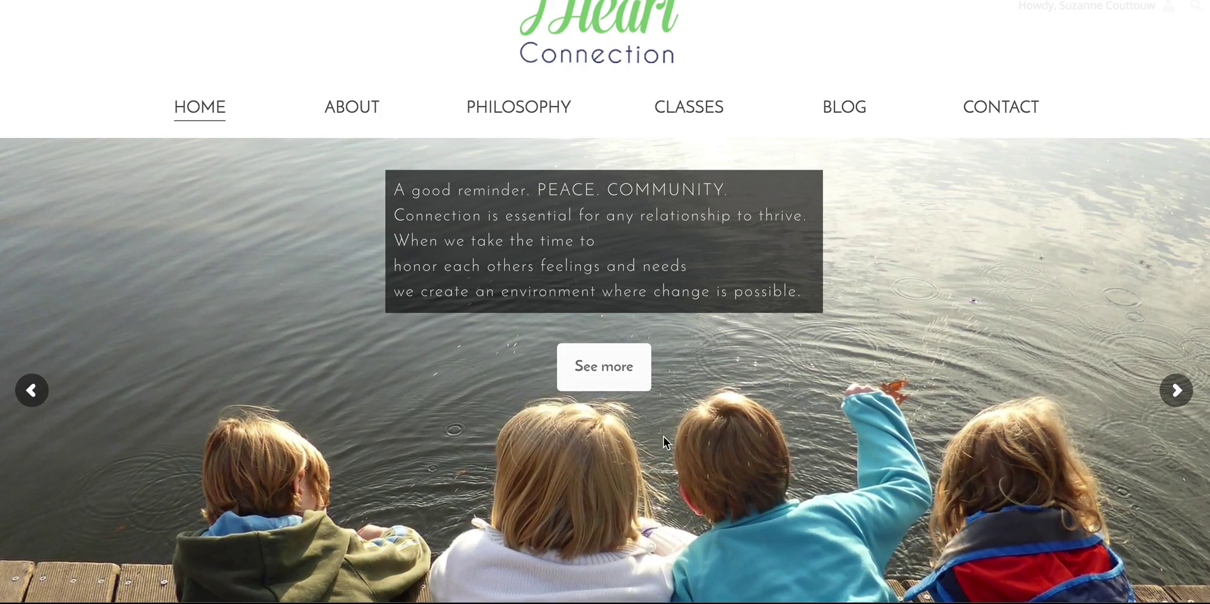
{"action": "left_click", "coordinate": [1176, 392]}
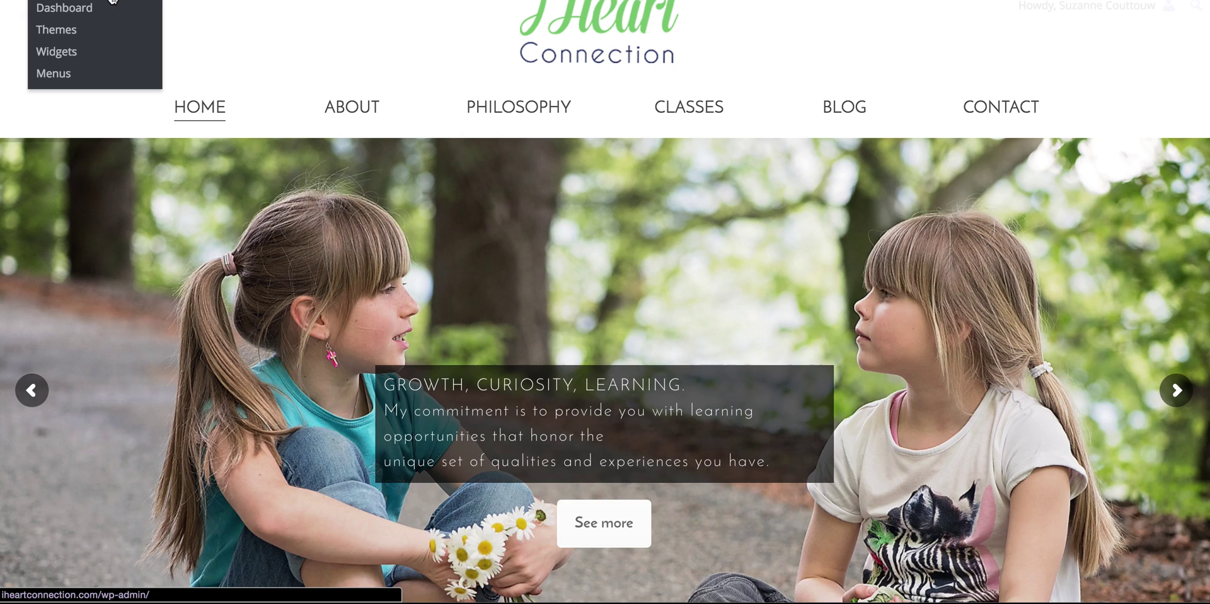
Return to the admin dashboard and open the Aqua Slider Home Full Width slider in Slider Revolution's slide editor
{"action": "left_click", "coordinate": [84, 10]}
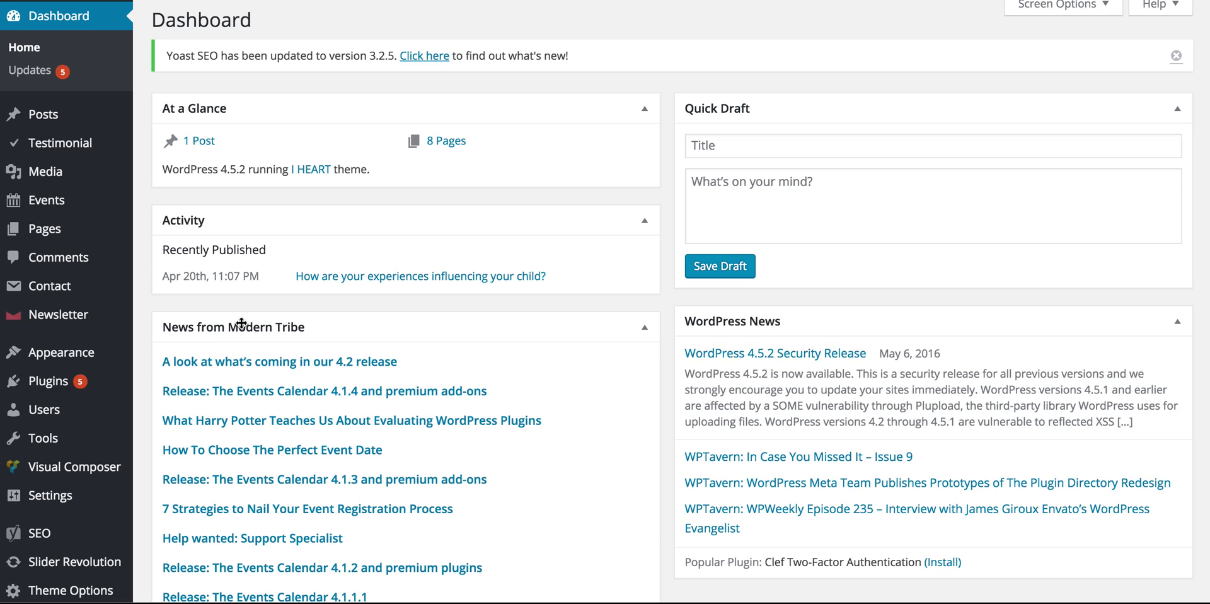
{"action": "mouse_move", "coordinate": [87, 439]}
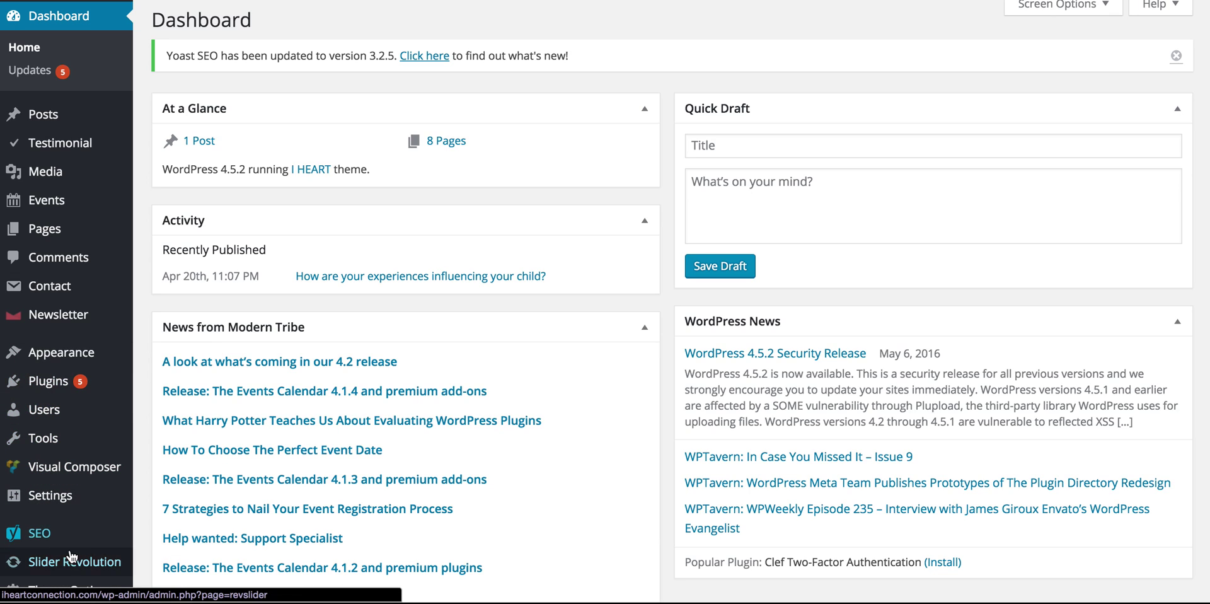
{"action": "mouse_move", "coordinate": [71, 565]}
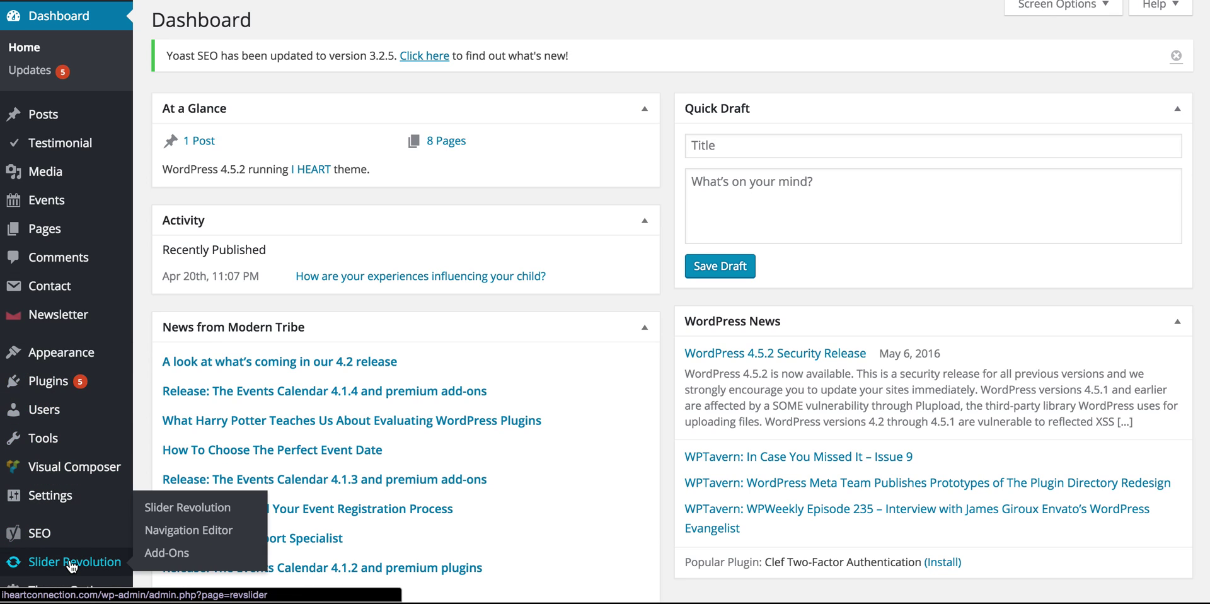
{"action": "left_click", "coordinate": [164, 509]}
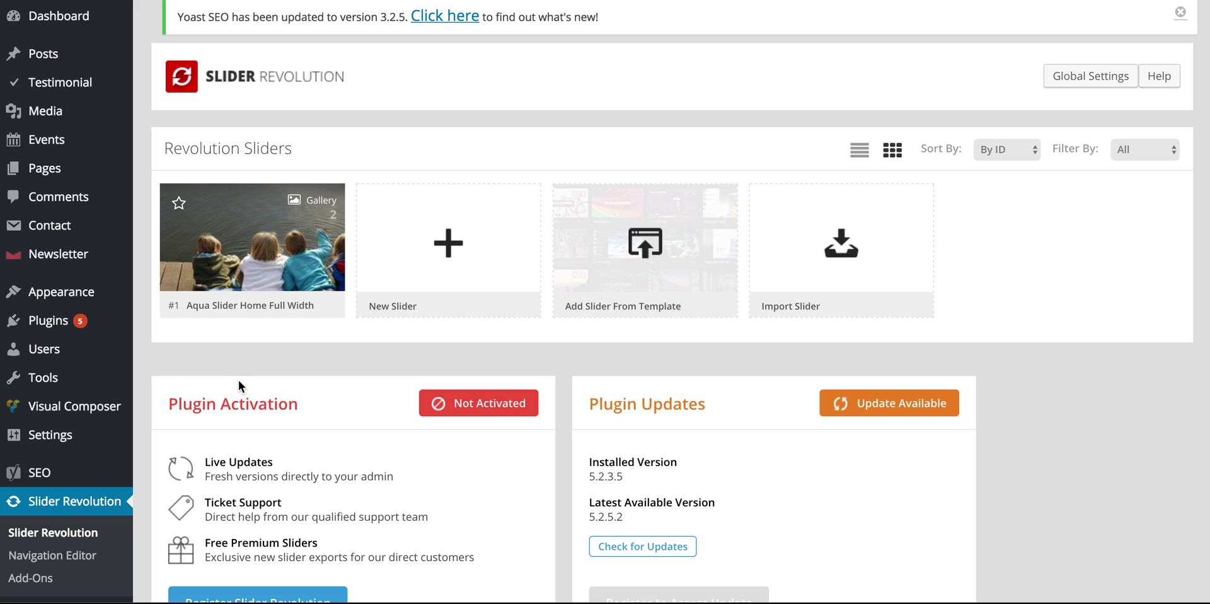
{"action": "mouse_move", "coordinate": [247, 238]}
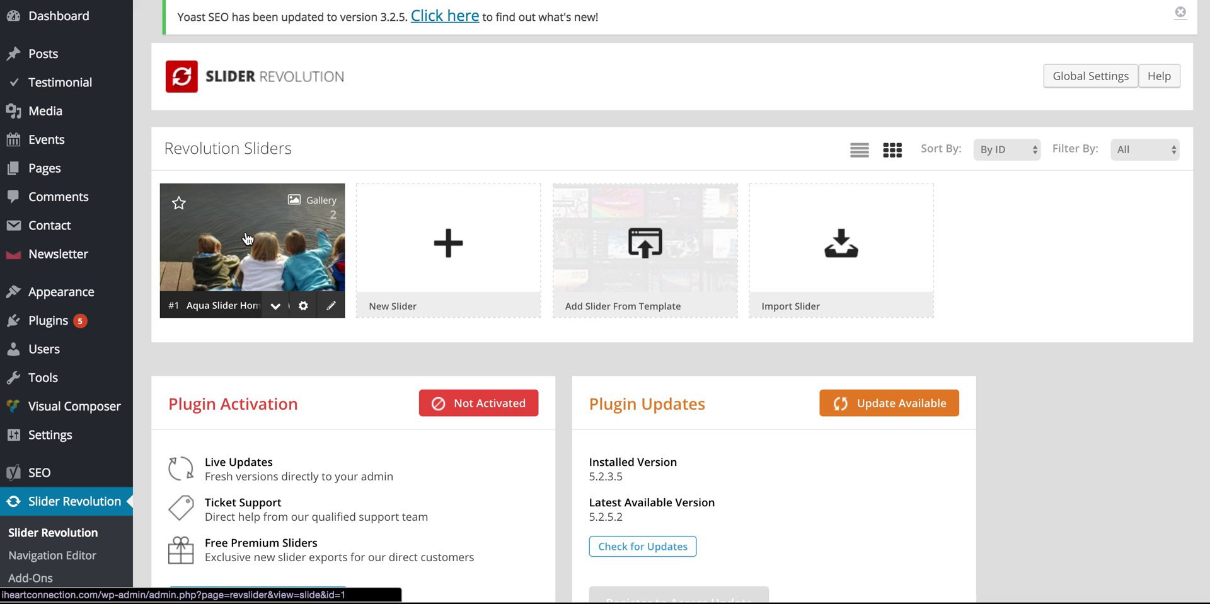
{"action": "left_click", "coordinate": [247, 239]}
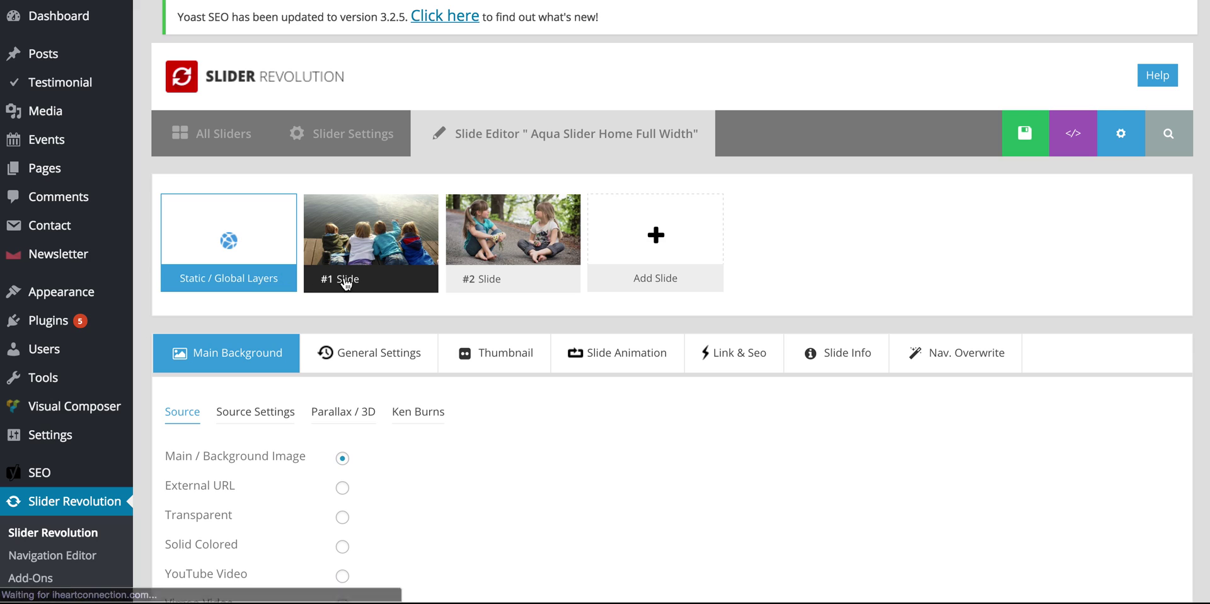
Open slide 1's "A good reminder" caption layer for text editing and review its wording and </br> line breaks
{"action": "mouse_move", "coordinate": [390, 238]}
{"action": "mouse_move", "coordinate": [527, 241]}
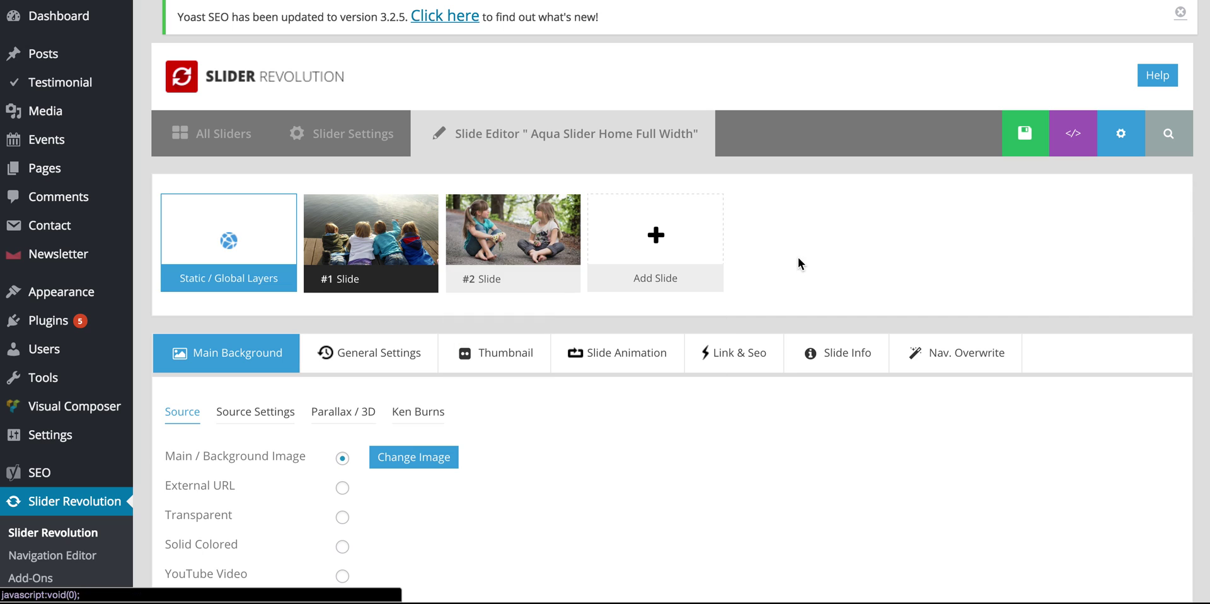
{"action": "scroll", "coordinate": [798, 257], "scroll_direction": "down", "scroll_amount": 5}
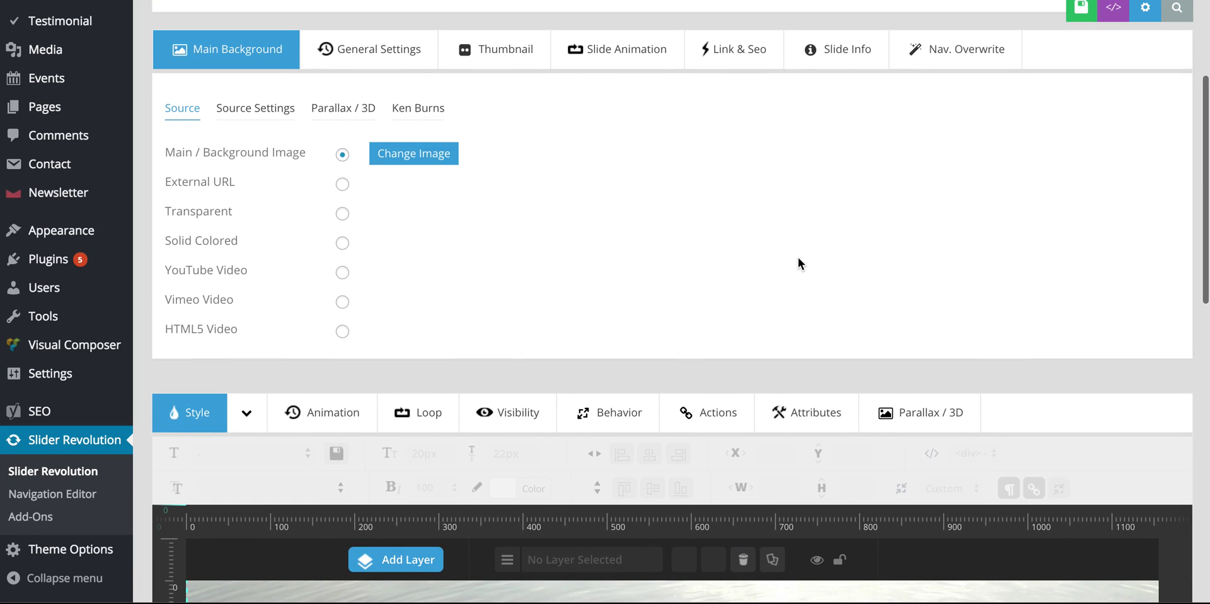
{"action": "scroll", "coordinate": [798, 258], "scroll_direction": "down", "scroll_amount": 5}
{"action": "scroll", "coordinate": [800, 264], "scroll_direction": "down", "scroll_amount": 2}
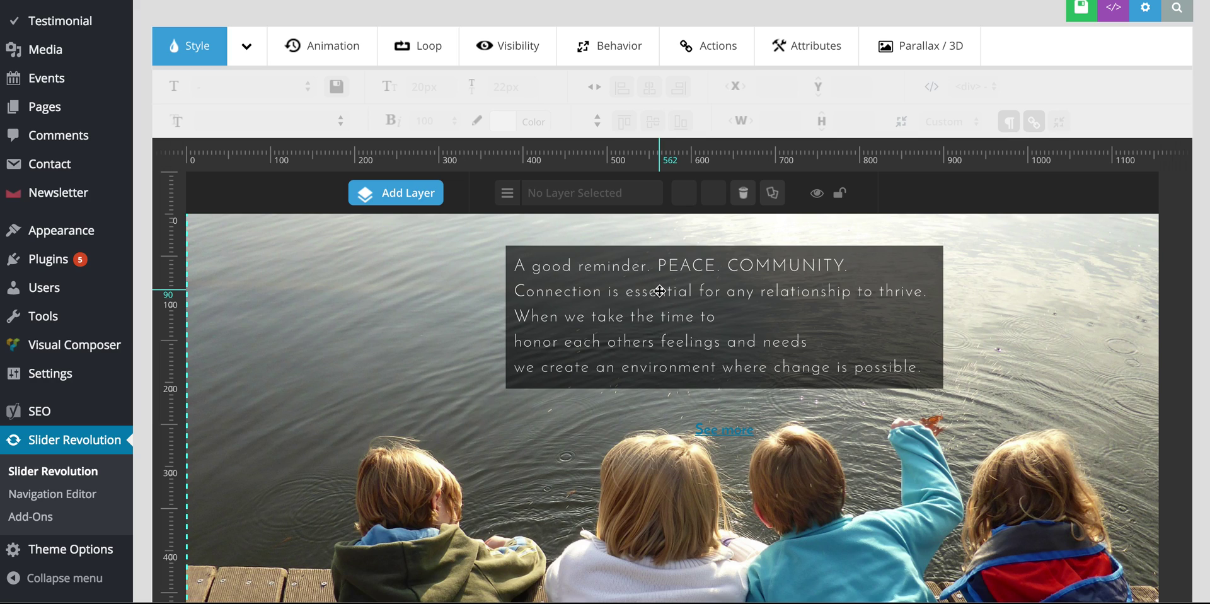
{"action": "left_click", "coordinate": [659, 291]}
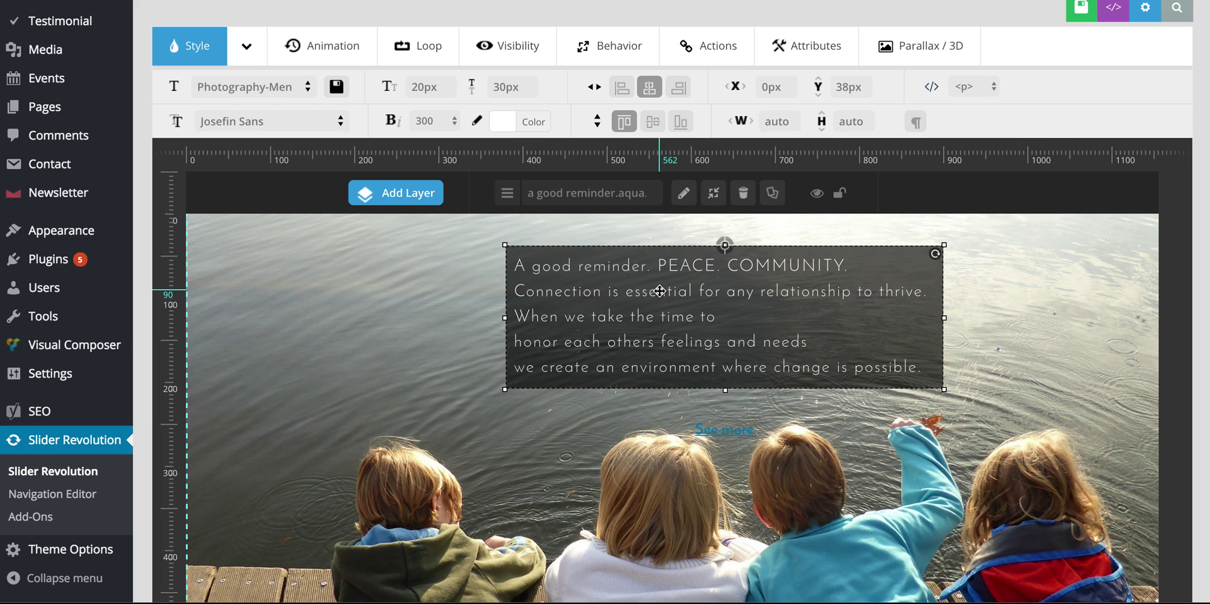
{"action": "left_click", "coordinate": [682, 198]}
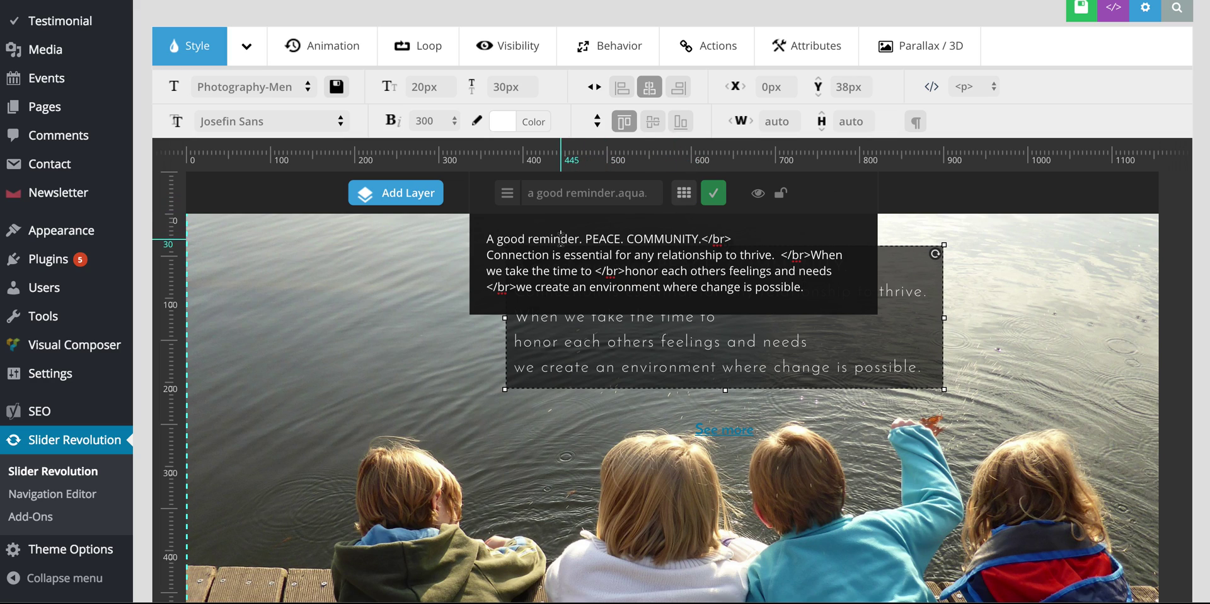
{"action": "left_click_drag", "start_coordinate": [486, 238], "coordinate": [587, 276]}
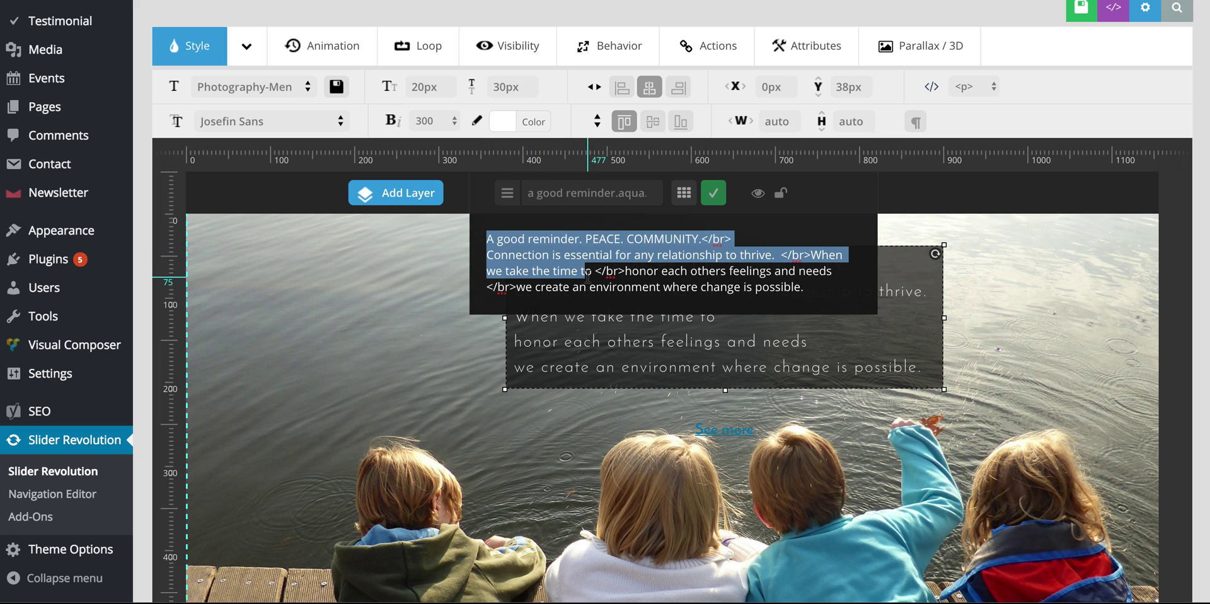
{"action": "left_click", "coordinate": [702, 239]}
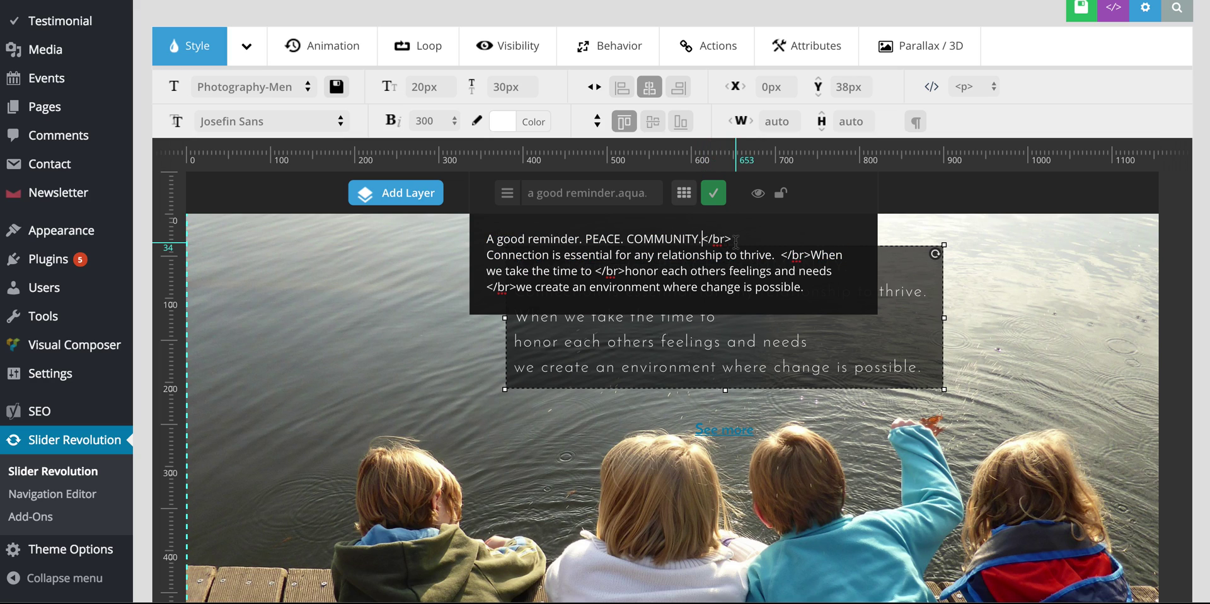
{"action": "left_click_drag", "start_coordinate": [731, 239], "coordinate": [701, 242]}
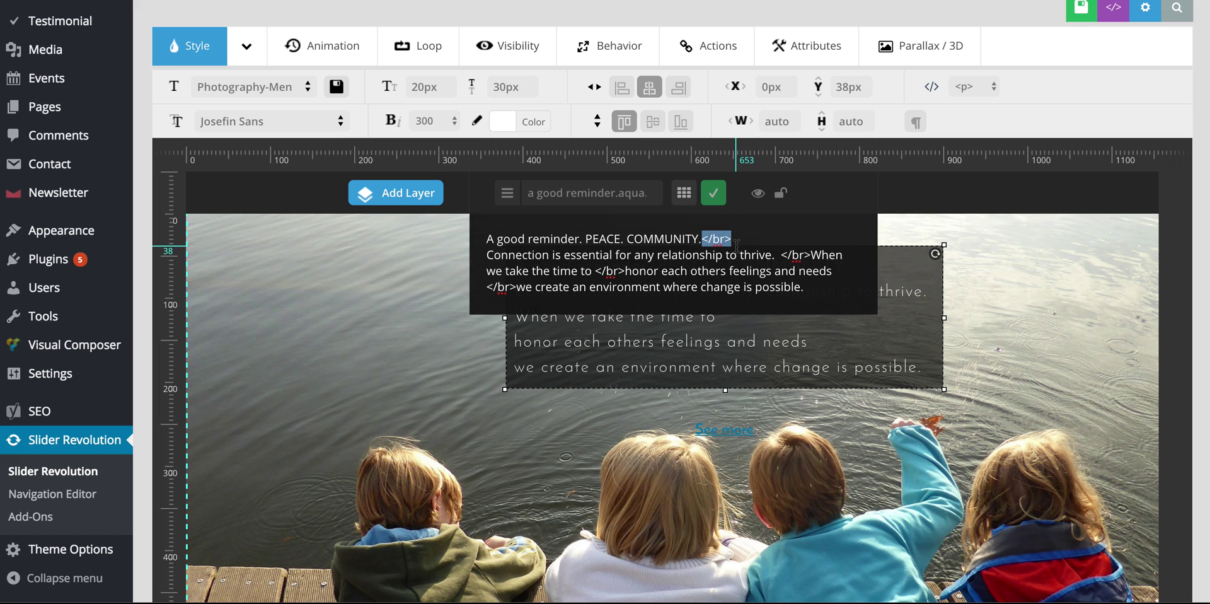
{"action": "left_click", "coordinate": [714, 193]}
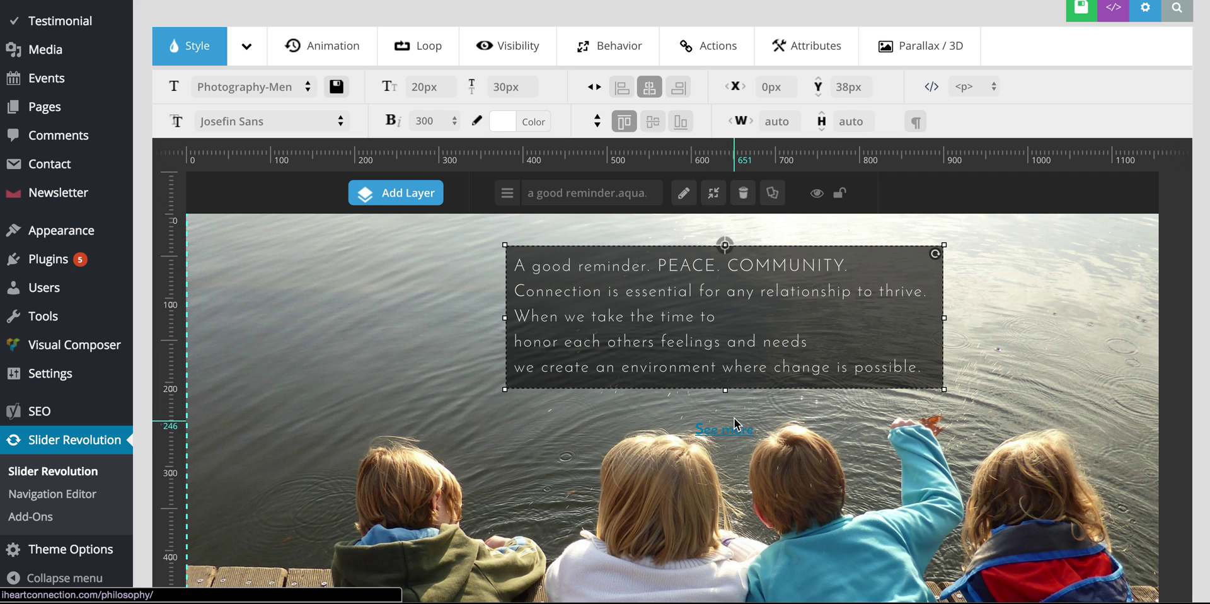
Open the code of the See more layer from the layer list and examine its link target and label
{"action": "left_click", "coordinate": [508, 194]}
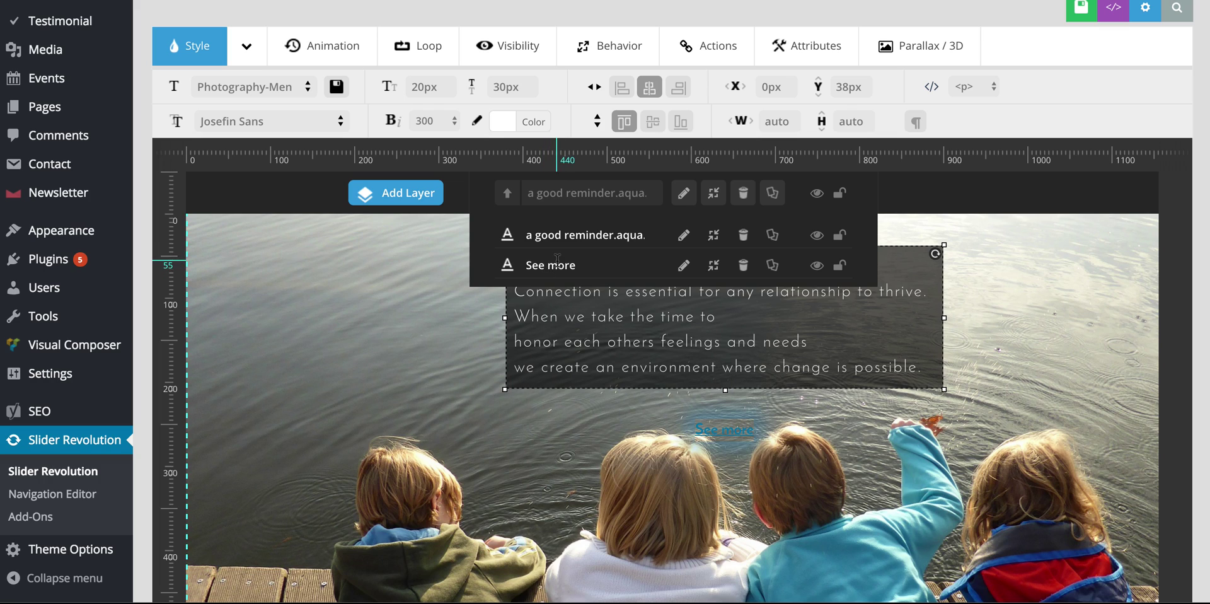
{"action": "left_click", "coordinate": [684, 269]}
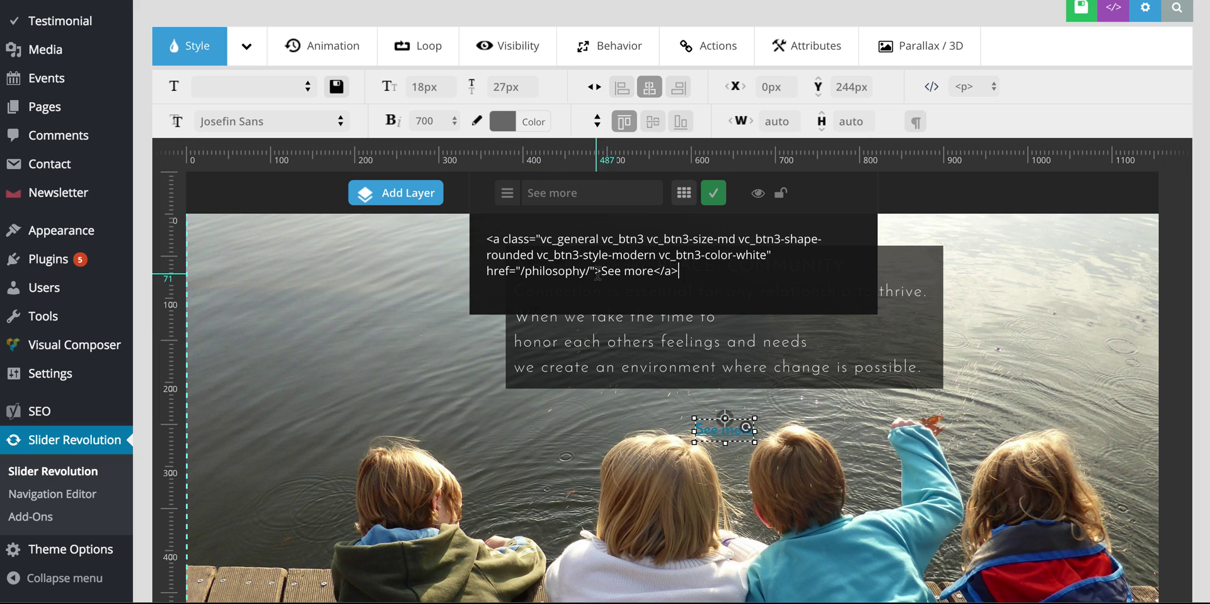
{"action": "left_click_drag", "start_coordinate": [591, 271], "coordinate": [521, 271]}
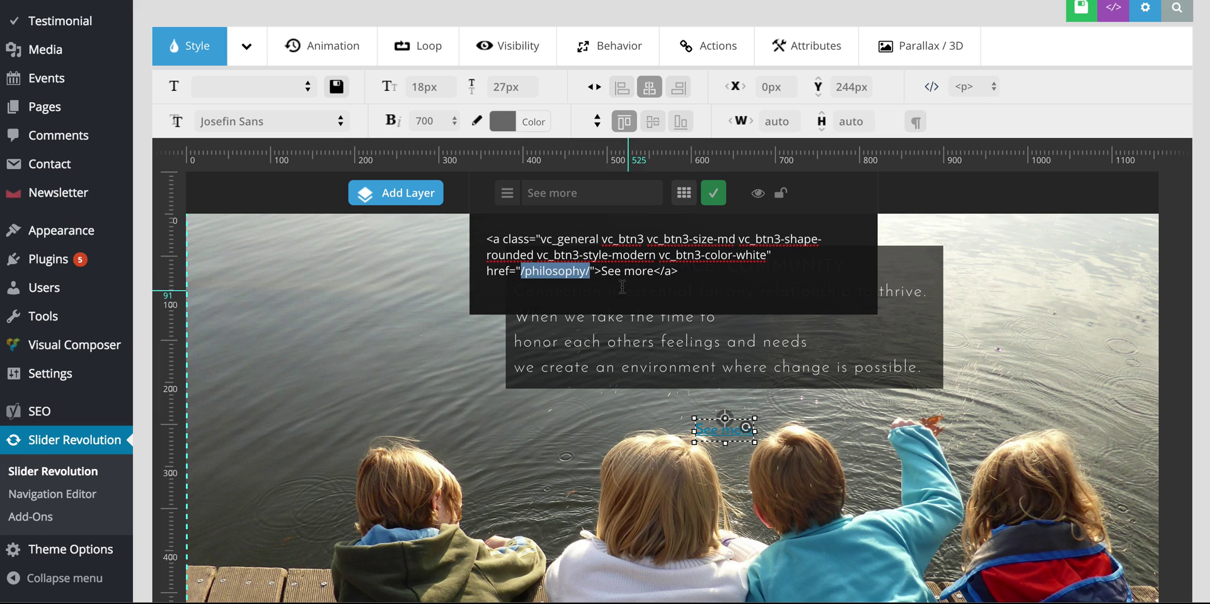
{"action": "left_click_drag", "start_coordinate": [601, 271], "coordinate": [655, 273]}
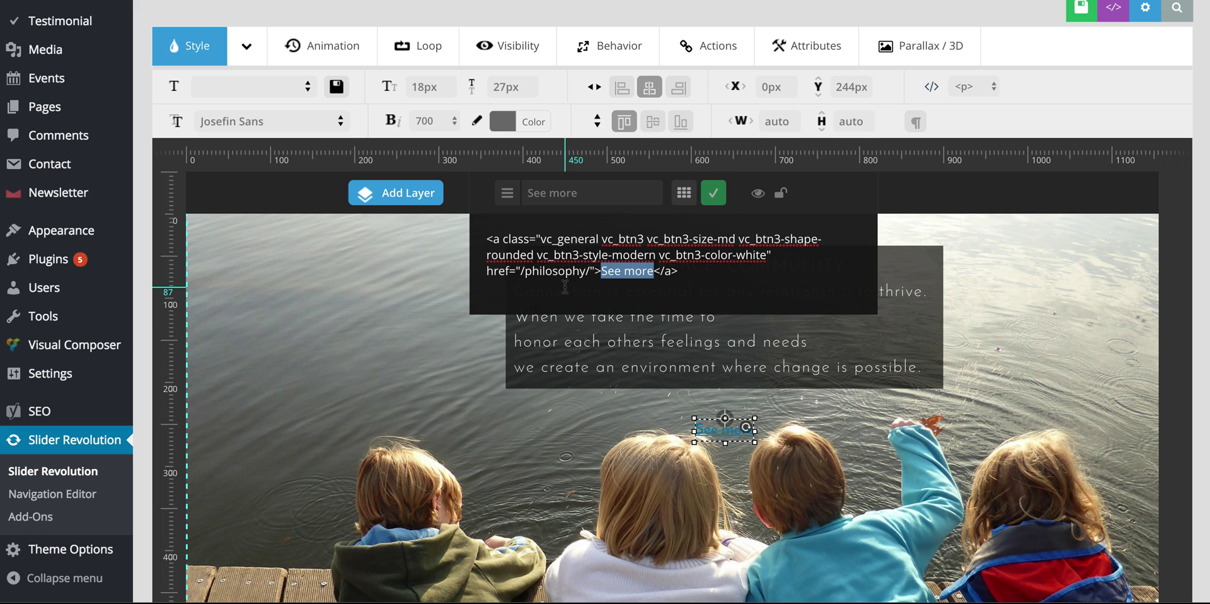
{"action": "left_click", "coordinate": [714, 198]}
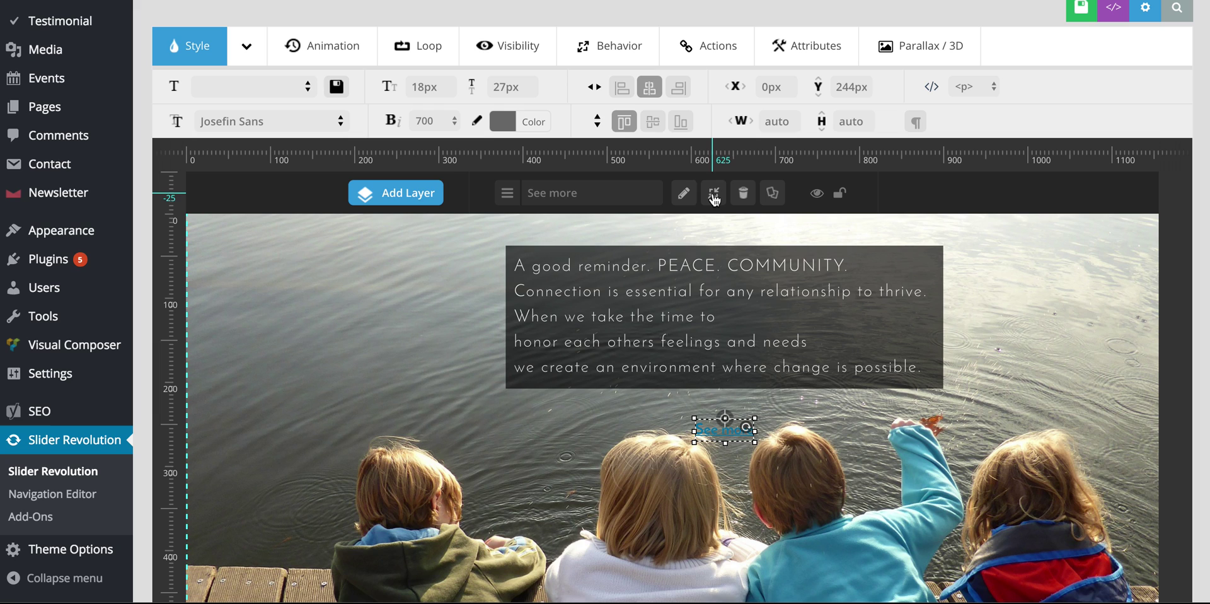
Try choosing boys.png from the media library as slide 1's background image, leaving the library without inserting it
{"action": "scroll", "coordinate": [626, 209], "scroll_direction": "up", "scroll_amount": 6}
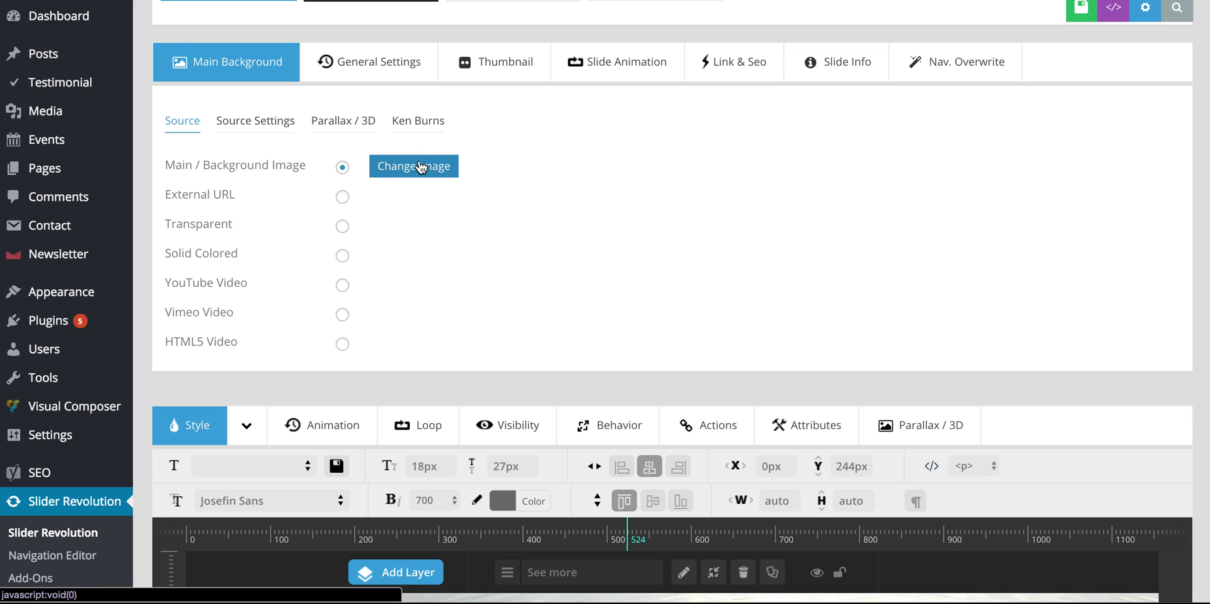
{"action": "left_click", "coordinate": [424, 168]}
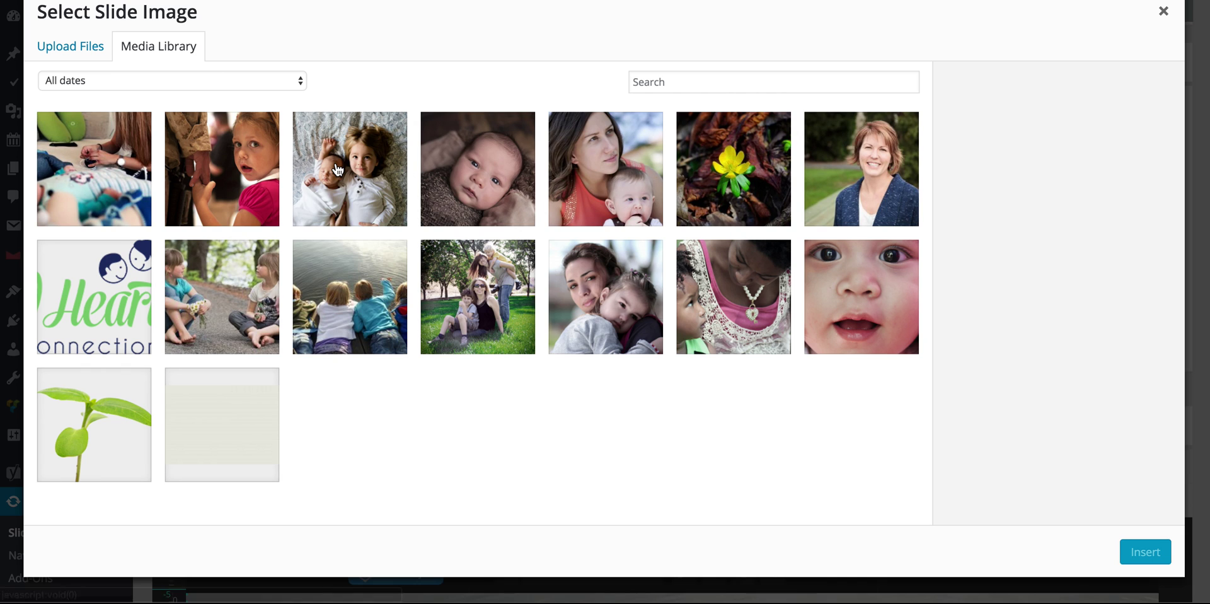
{"action": "left_click", "coordinate": [339, 169]}
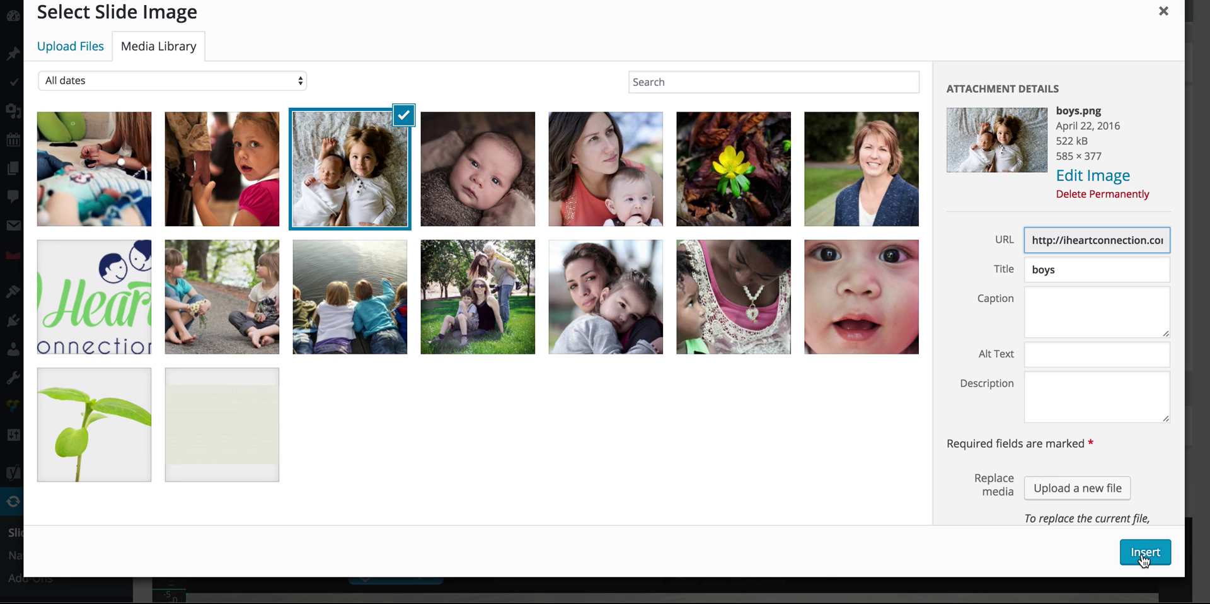
{"action": "left_click", "coordinate": [1164, 11]}
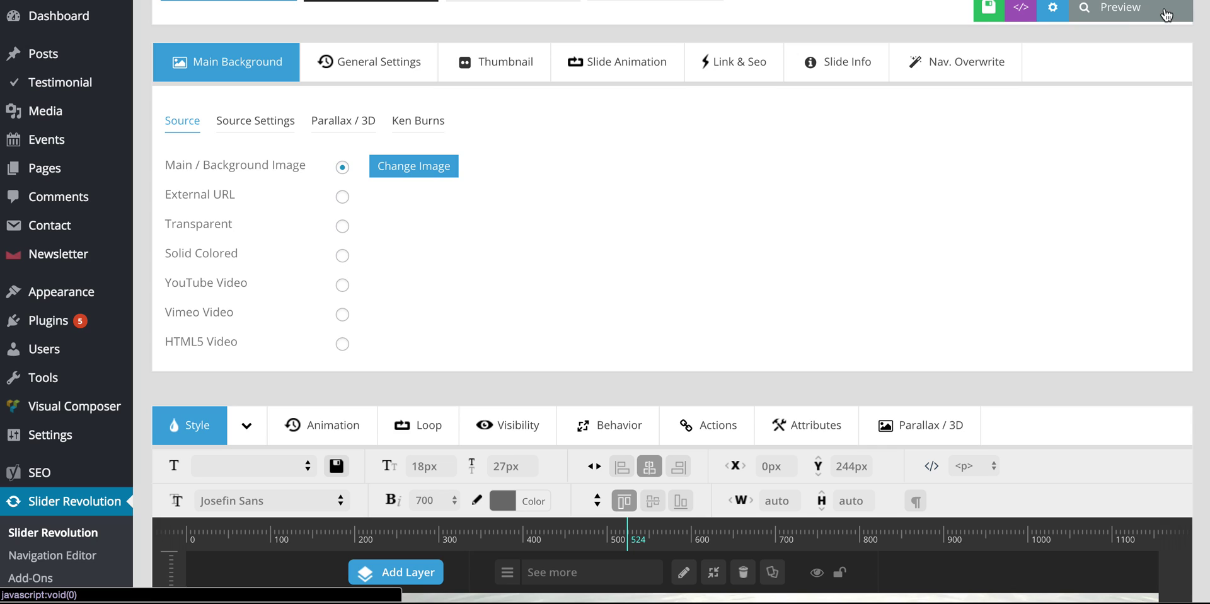
Try to open slide 2 for editing from its thumbnail and check the slide canvas
{"action": "scroll", "coordinate": [815, 223], "scroll_direction": "up", "scroll_amount": 2}
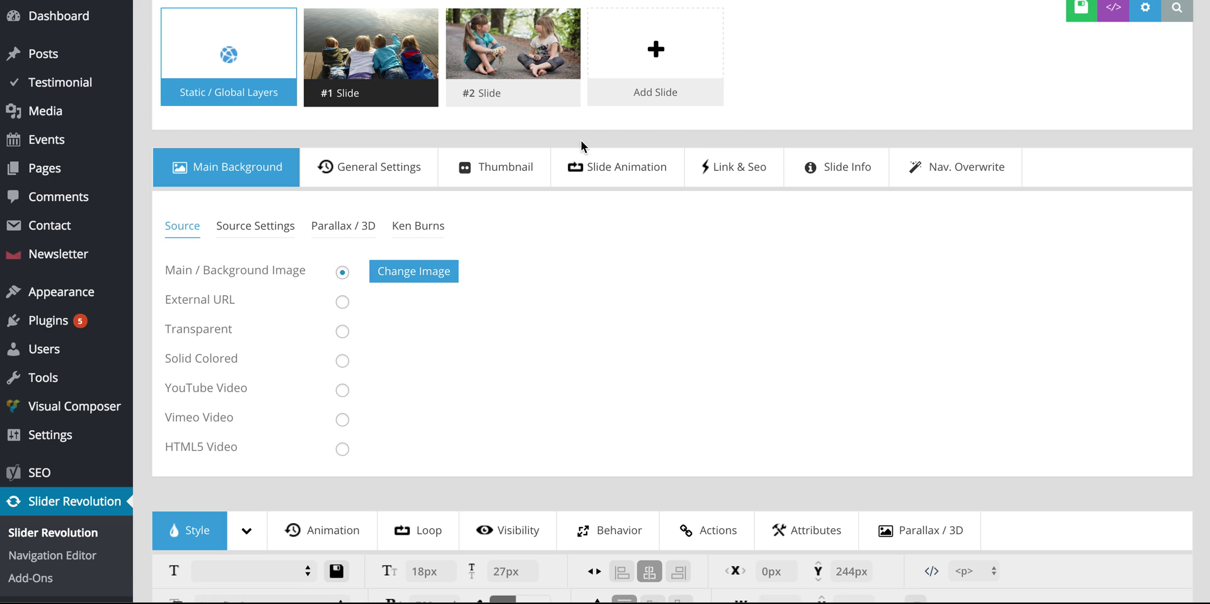
{"action": "mouse_move", "coordinate": [539, 62]}
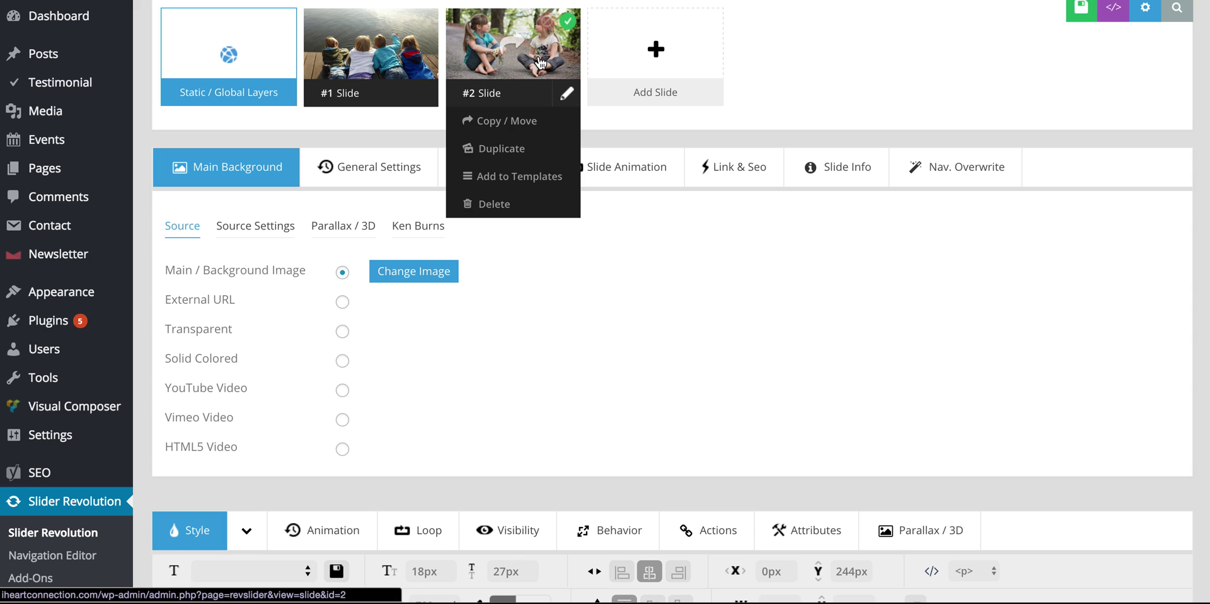
{"action": "left_click", "coordinate": [568, 94]}
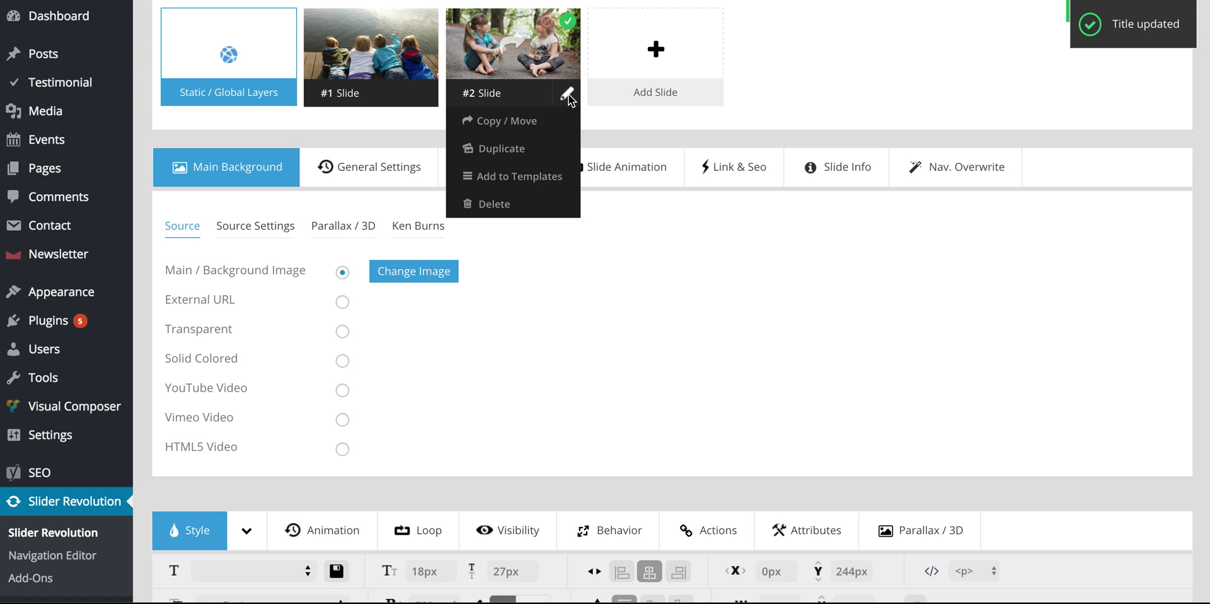
{"action": "scroll", "coordinate": [735, 352], "scroll_direction": "down", "scroll_amount": 6}
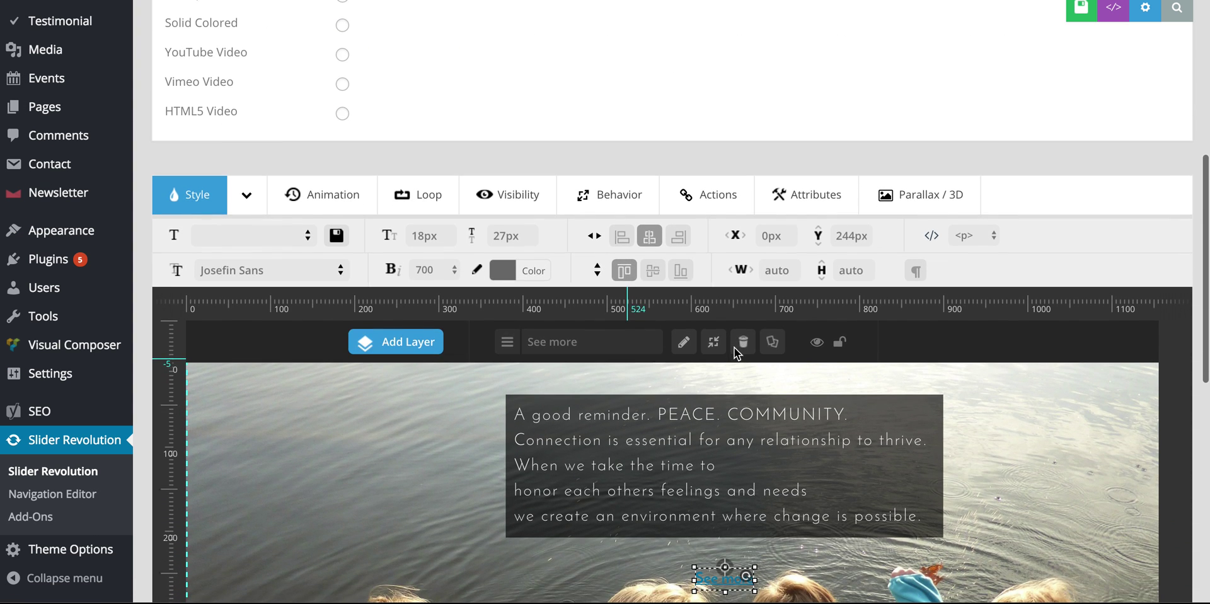
{"action": "scroll", "coordinate": [735, 348], "scroll_direction": "down", "scroll_amount": 3}
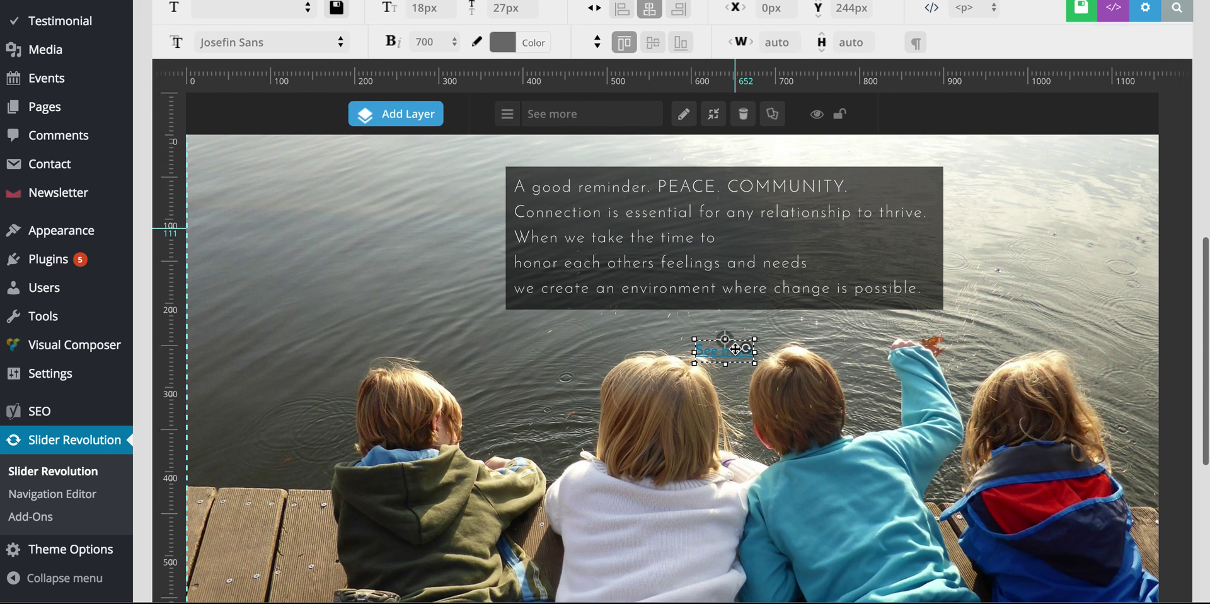
{"action": "scroll", "coordinate": [736, 353], "scroll_direction": "up", "scroll_amount": 9}
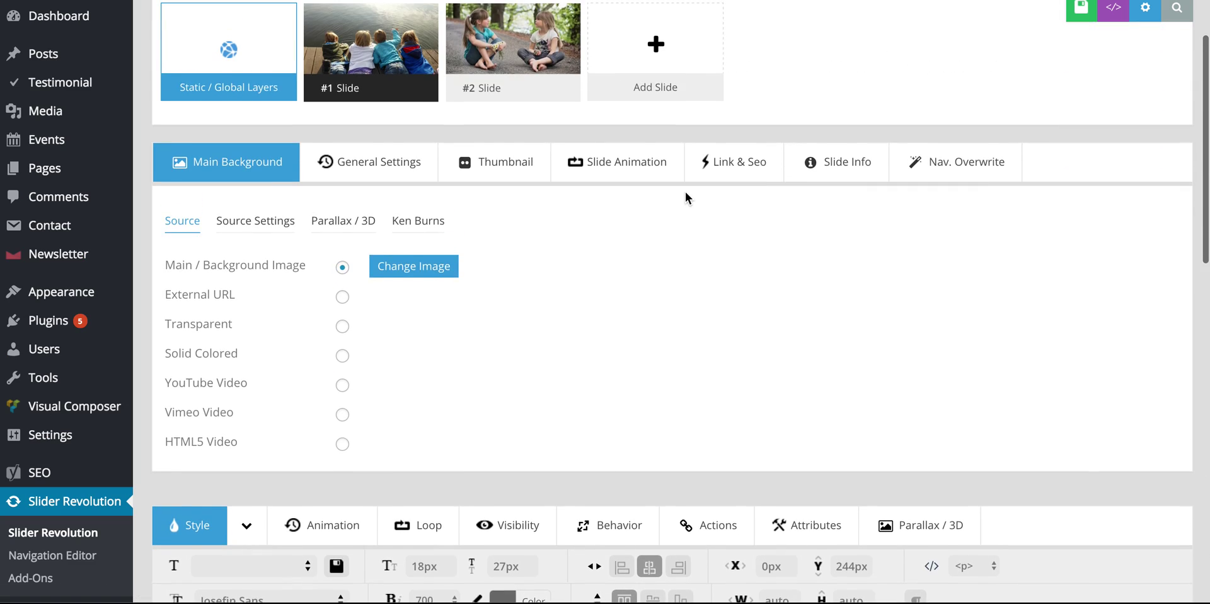
Open slide 2 for editing and look over its canvas layers and main background source settings
{"action": "mouse_move", "coordinate": [513, 45]}
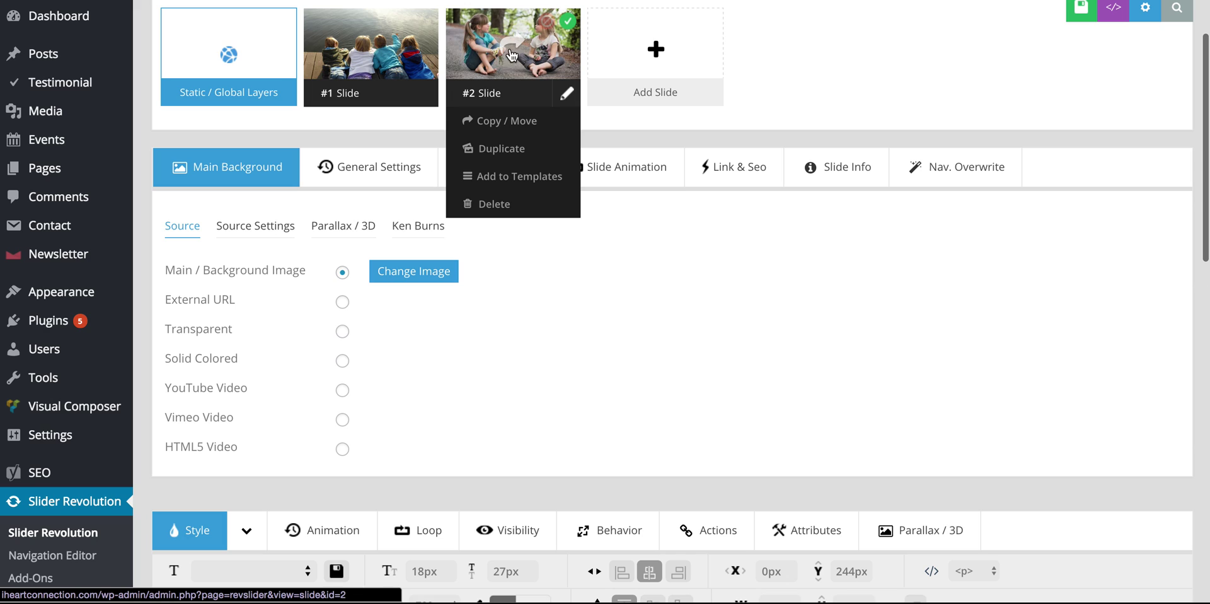
{"action": "left_click", "coordinate": [513, 49]}
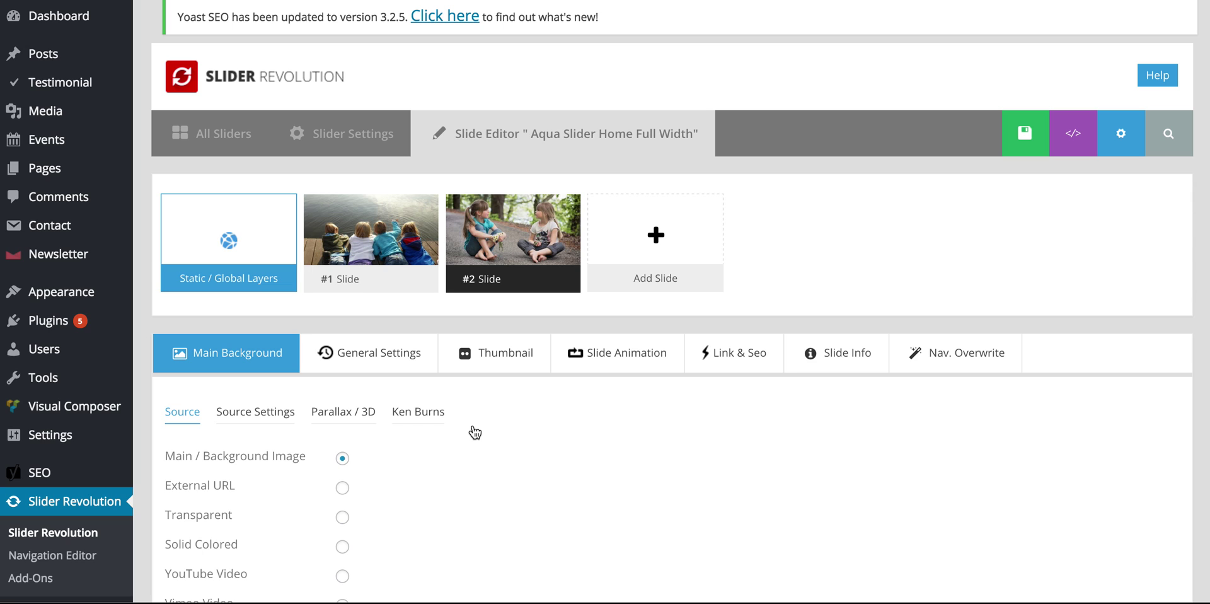
{"action": "scroll", "coordinate": [475, 432], "scroll_direction": "down", "scroll_amount": 10}
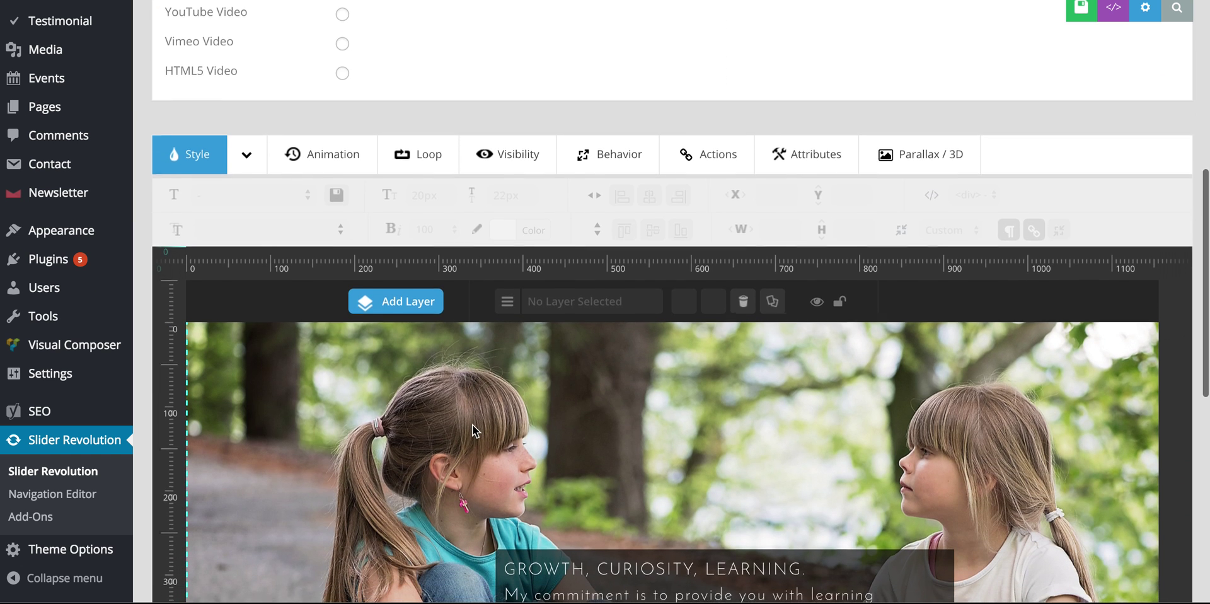
{"action": "scroll", "coordinate": [472, 426], "scroll_direction": "down", "scroll_amount": 3}
{"action": "scroll", "coordinate": [472, 426], "scroll_direction": "down", "scroll_amount": 2}
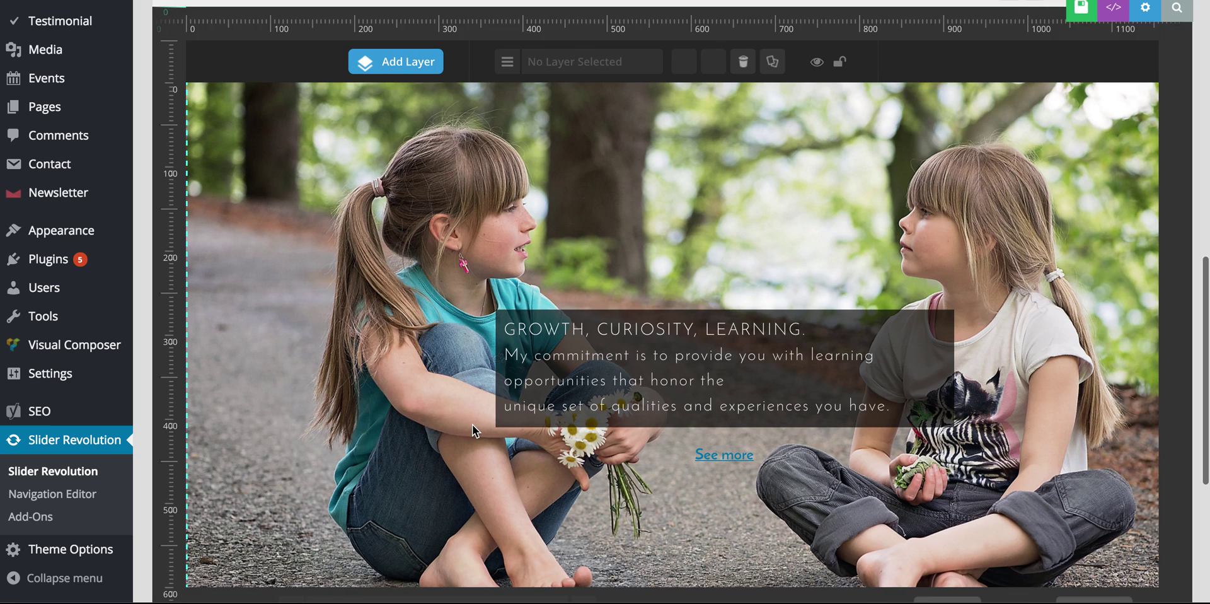
{"action": "scroll", "coordinate": [472, 425], "scroll_direction": "down", "scroll_amount": 1}
{"action": "scroll", "coordinate": [472, 424], "scroll_direction": "up", "scroll_amount": 3}
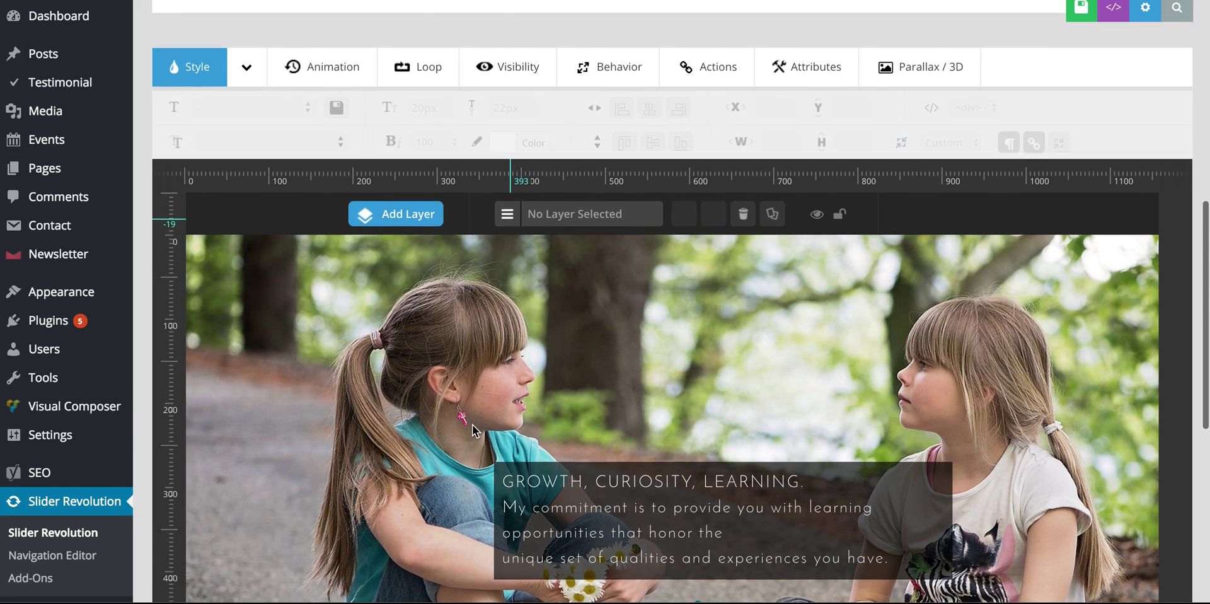
{"action": "scroll", "coordinate": [472, 424], "scroll_direction": "up", "scroll_amount": 5}
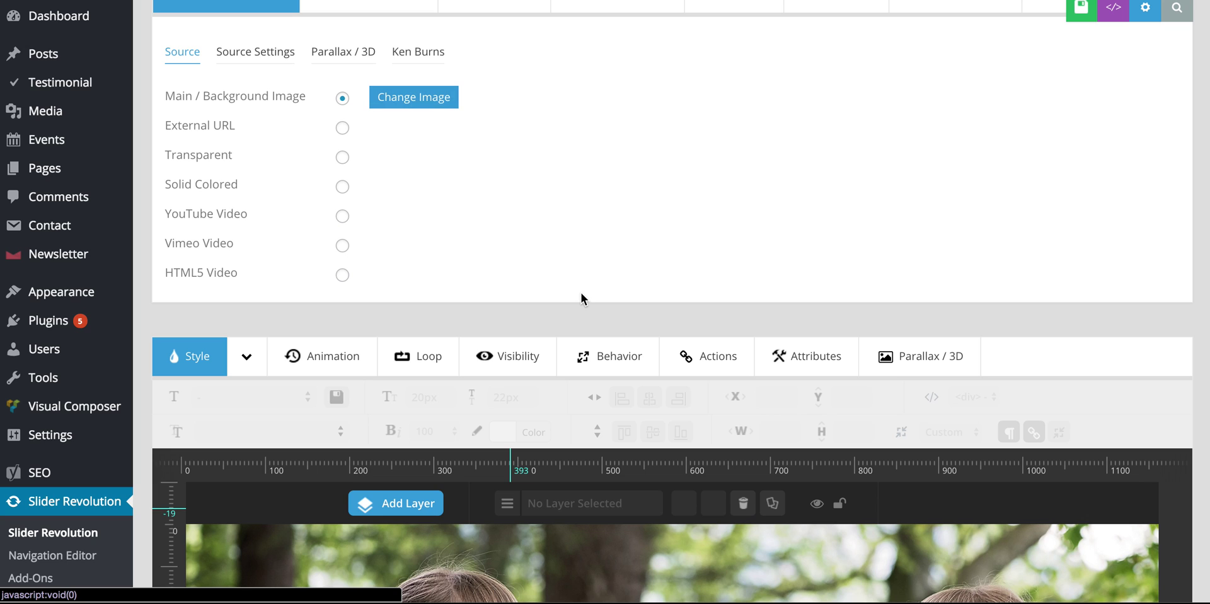
Open slide 2's "GROWTH, CURIOSITY, LEARNING." caption layer for text editing and review its wording and line breaks
{"action": "scroll", "coordinate": [581, 296], "scroll_direction": "down", "scroll_amount": 4}
{"action": "scroll", "coordinate": [580, 294], "scroll_direction": "down", "scroll_amount": 2}
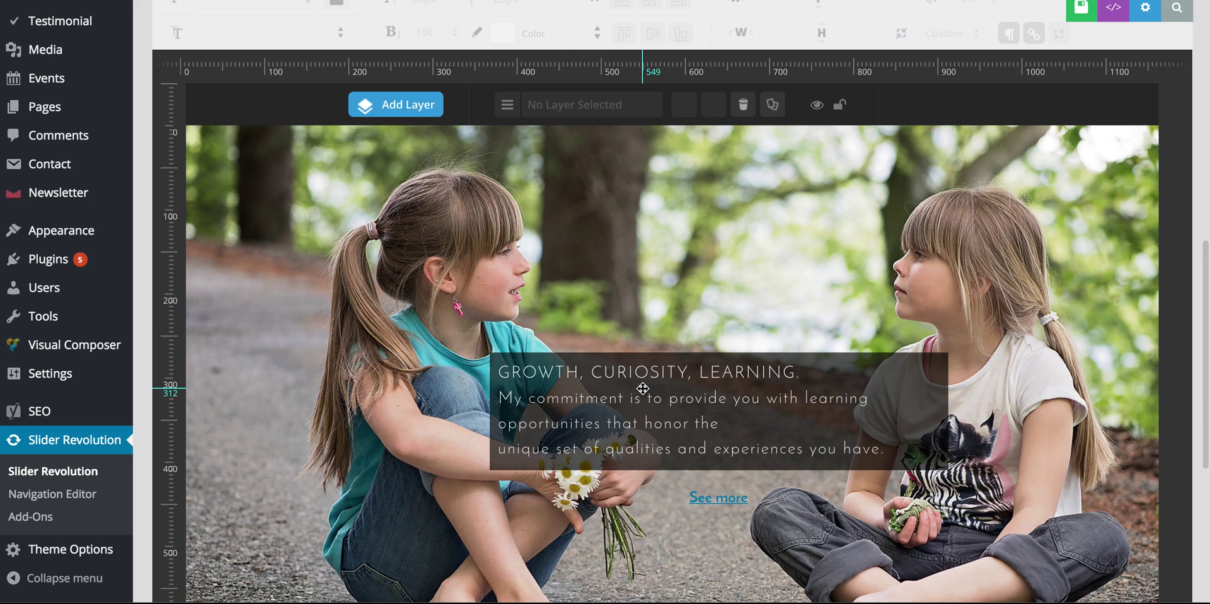
{"action": "left_click", "coordinate": [642, 389]}
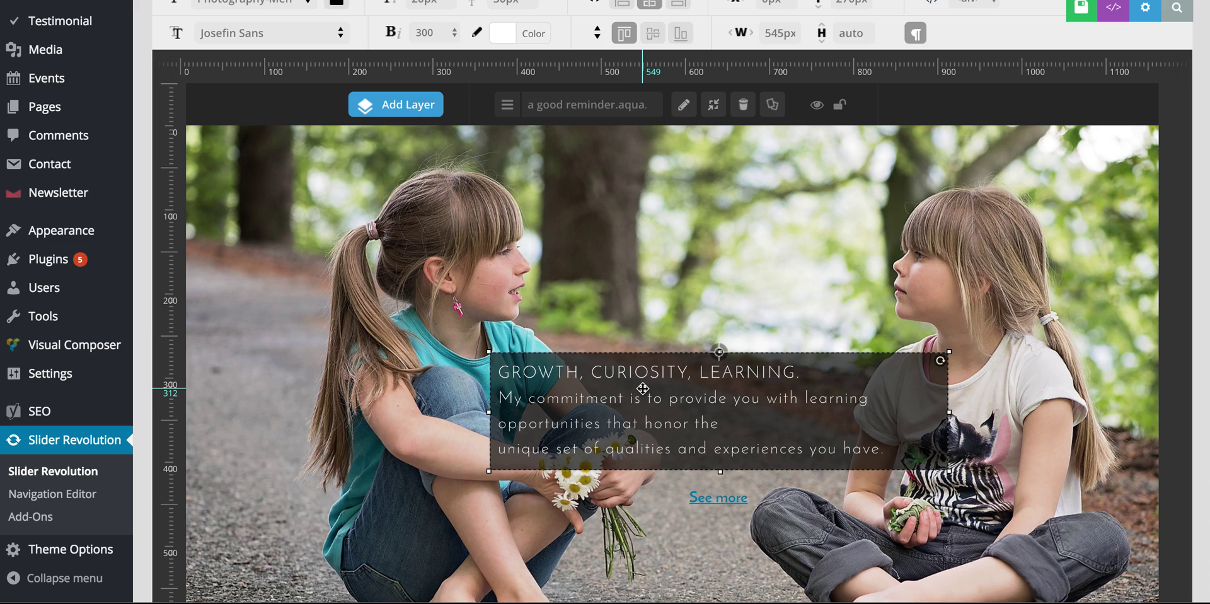
{"action": "left_click", "coordinate": [681, 109]}
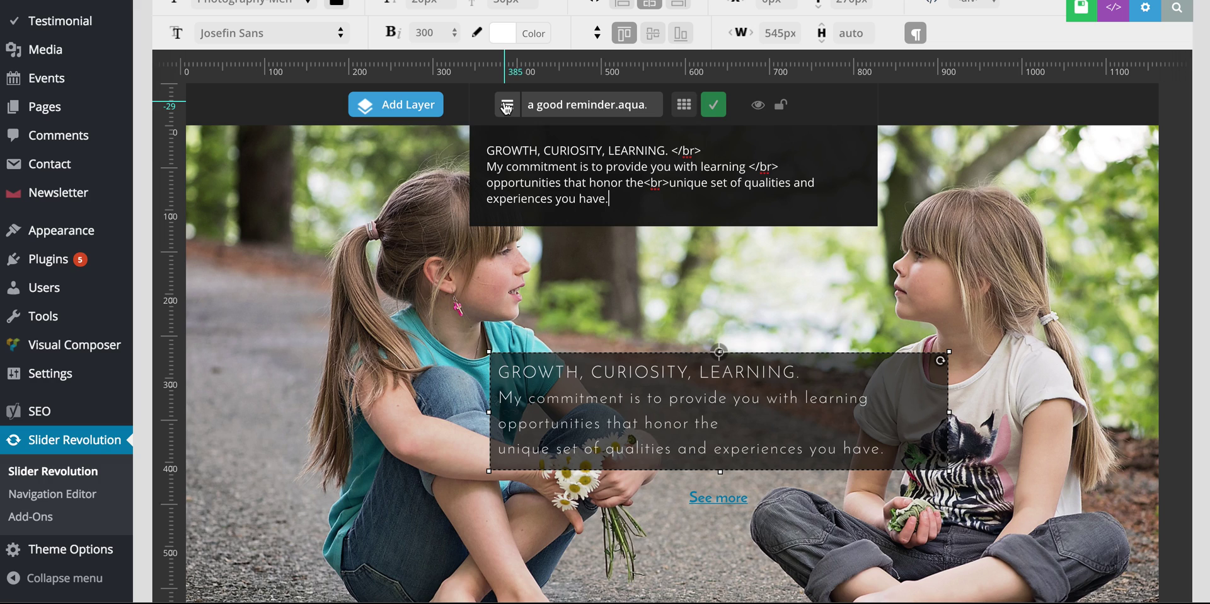
Open the code of slide 2's see more layer from the layer list and examine its link target and label
{"action": "left_click", "coordinate": [506, 108]}
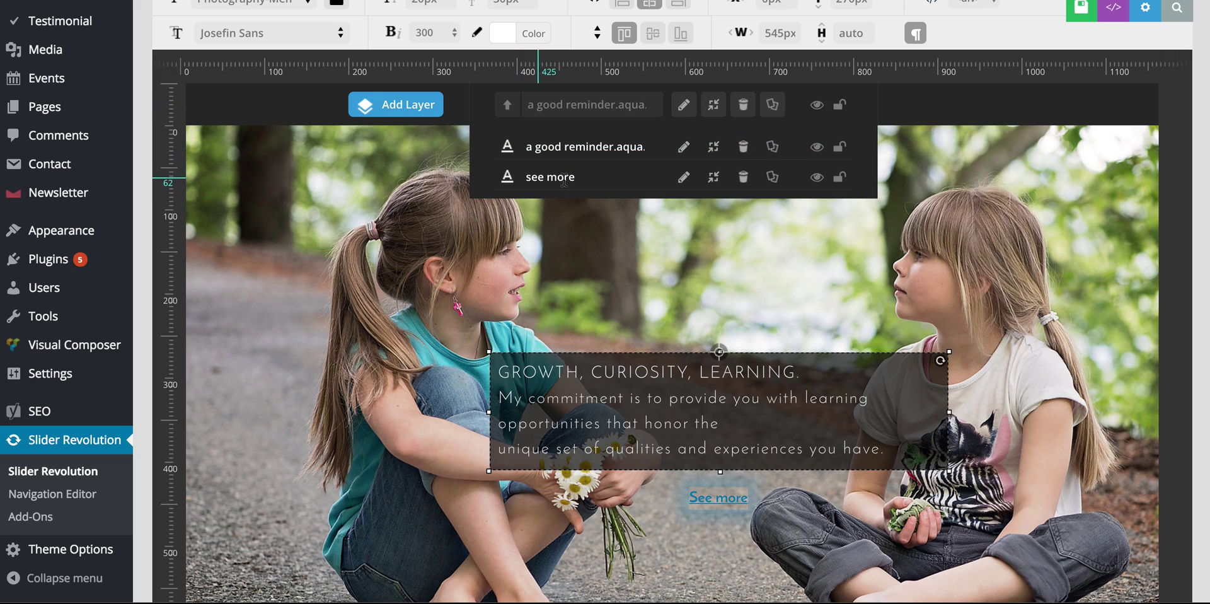
{"action": "left_click", "coordinate": [683, 179]}
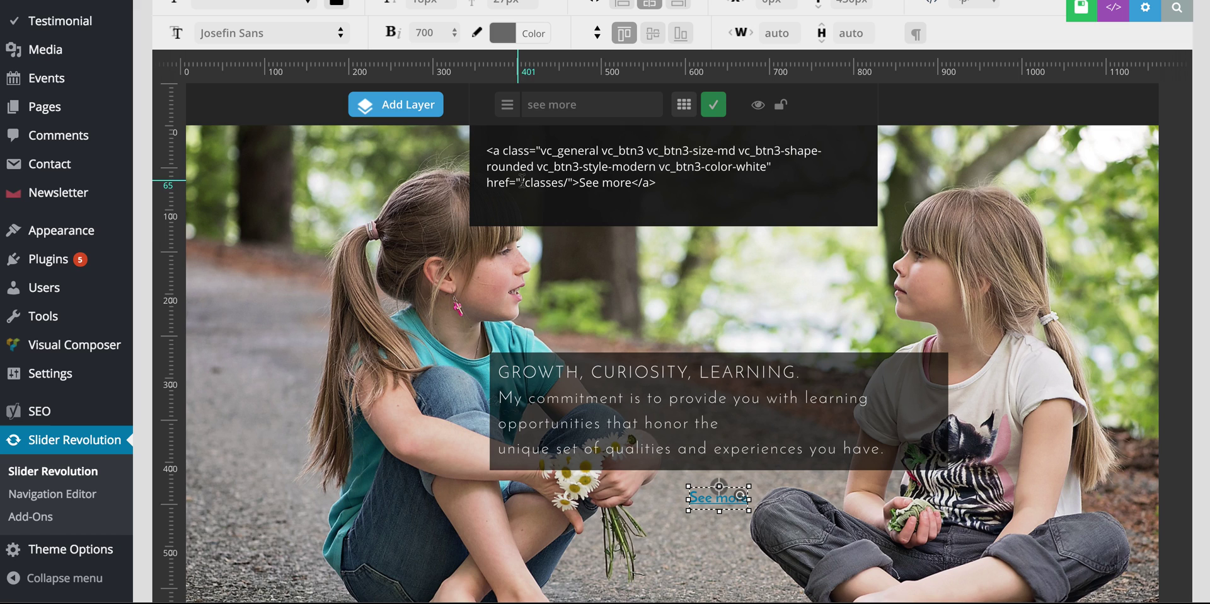
{"action": "left_click", "coordinate": [671, 179]}
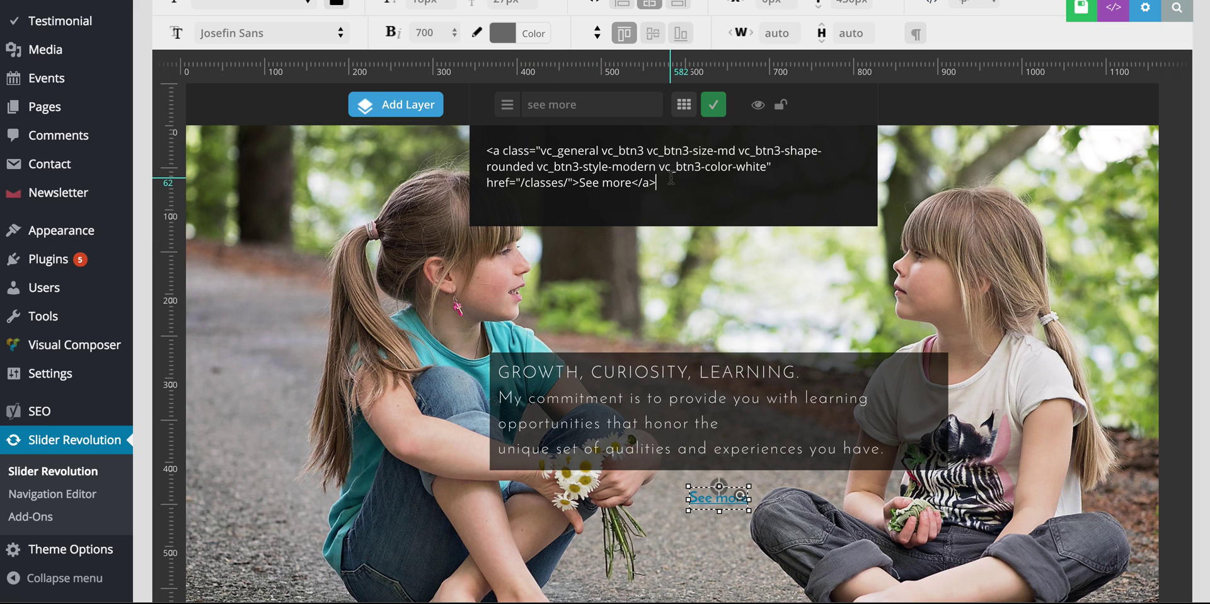
{"action": "scroll", "coordinate": [671, 179], "scroll_direction": "up", "scroll_amount": 4}
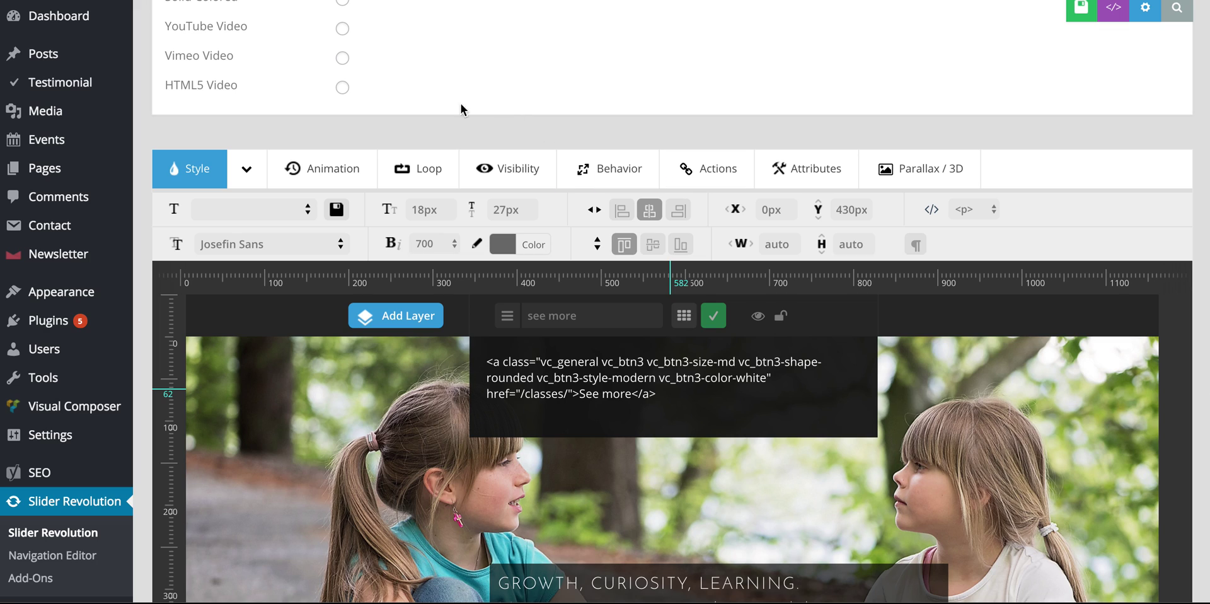
Leave the slide editor for the Testimonial list, then reopen Aqua Slider Home Full Width from Slider Revolution and check slide 1's canvas
{"action": "left_click", "coordinate": [97, 91]}
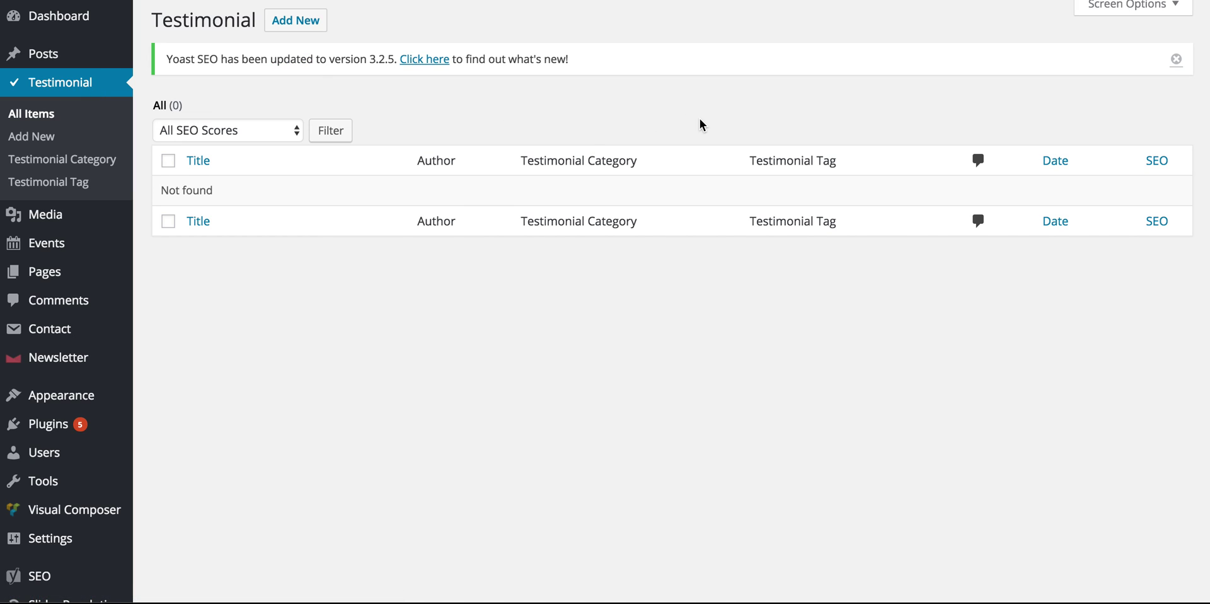
{"action": "scroll", "coordinate": [101, 542], "scroll_direction": "down", "scroll_amount": 3}
{"action": "mouse_move", "coordinate": [74, 523]}
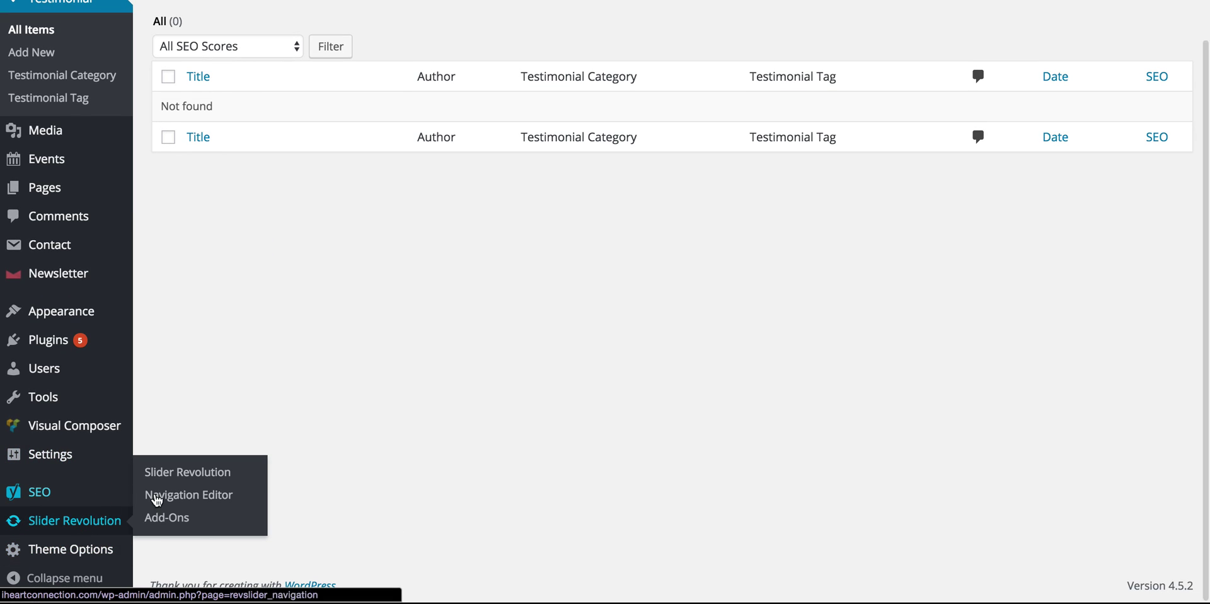
{"action": "left_click", "coordinate": [180, 474]}
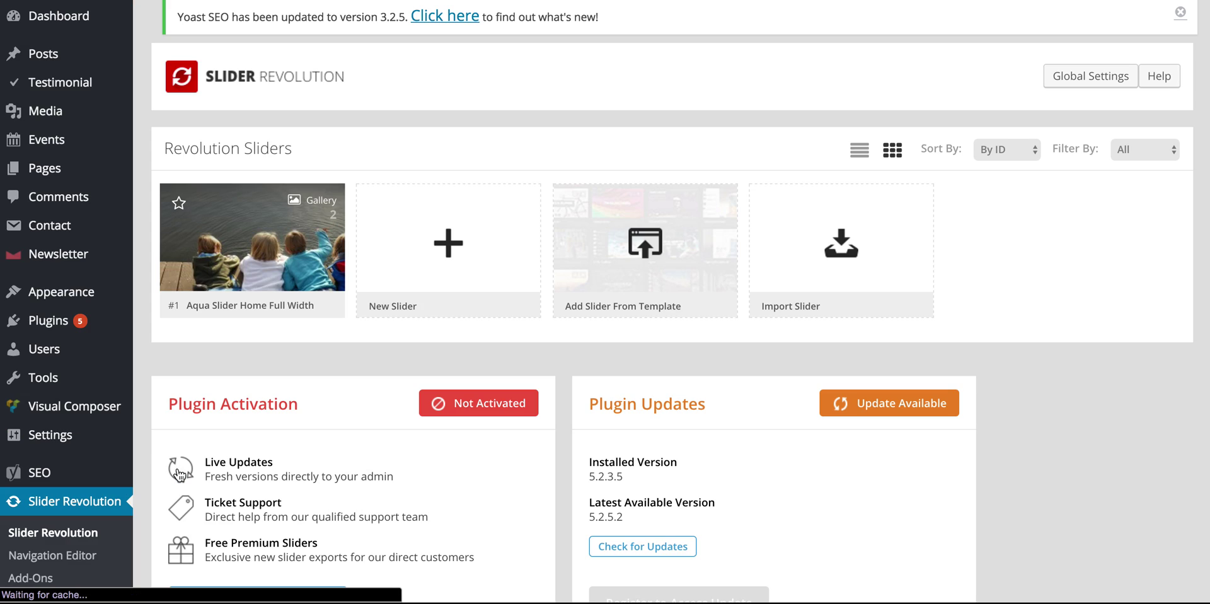
{"action": "left_click", "coordinate": [289, 249]}
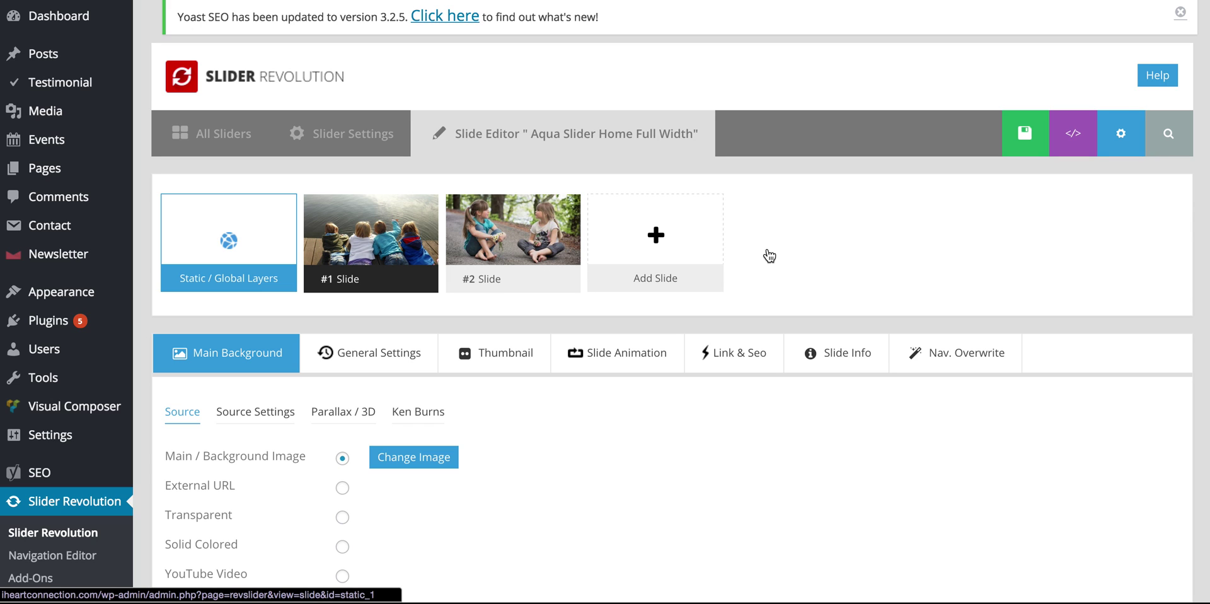
{"action": "scroll", "coordinate": [769, 255], "scroll_direction": "down", "scroll_amount": 8}
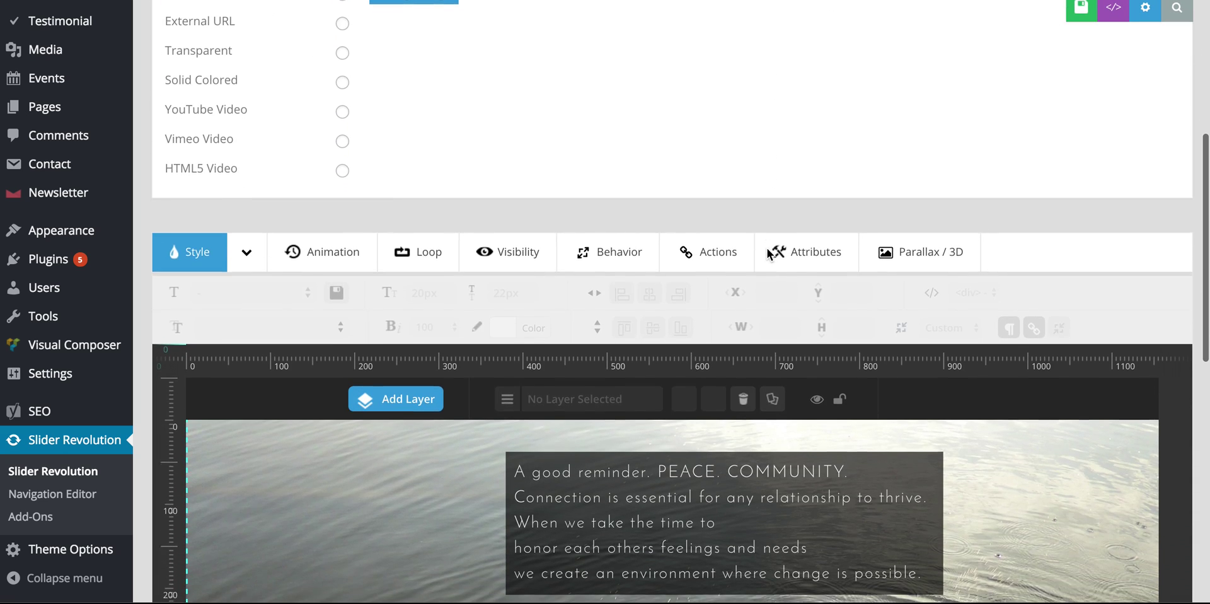
{"action": "scroll", "coordinate": [769, 255], "scroll_direction": "down", "scroll_amount": 6}
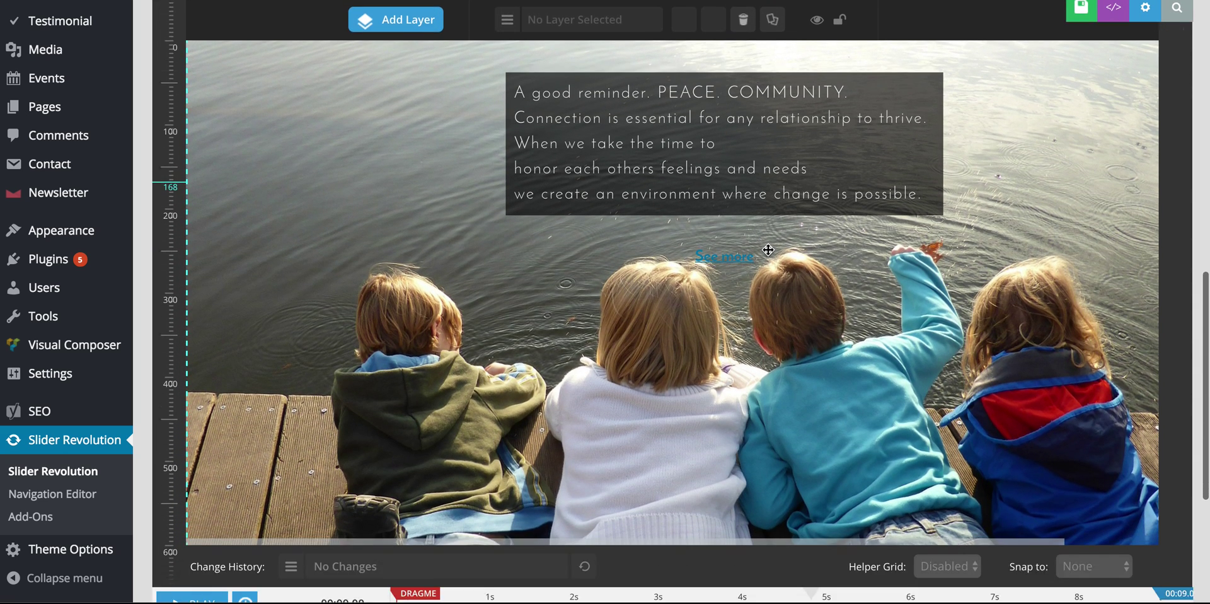